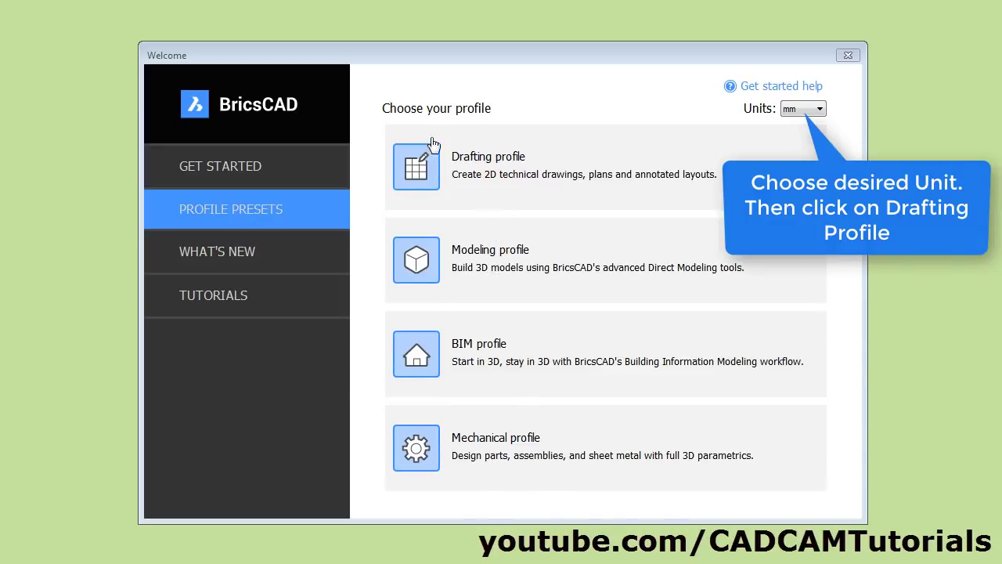
- Create a millimetre drafting profile named '2D Drawing' and make it the current profile
click(492, 181)
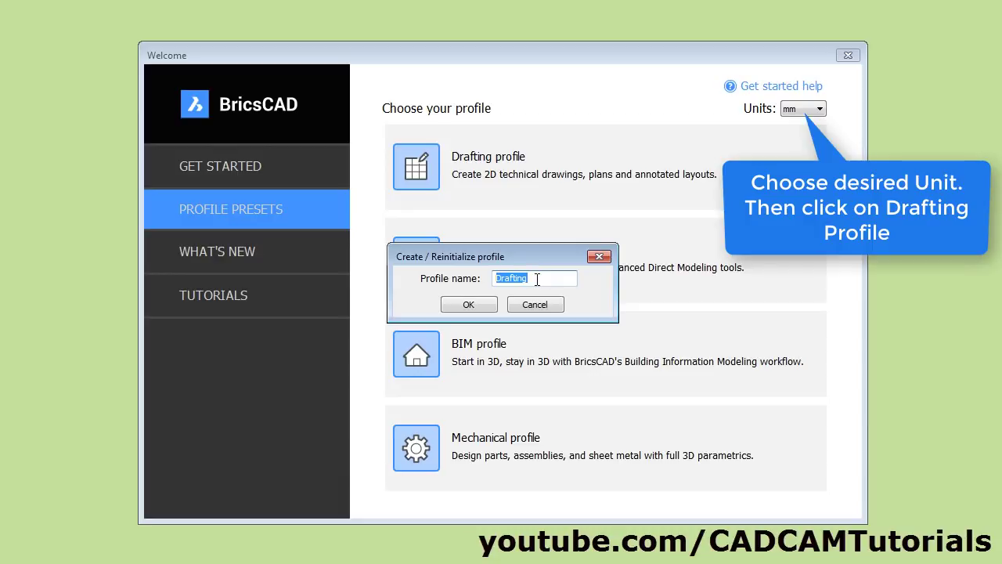
text(2D)
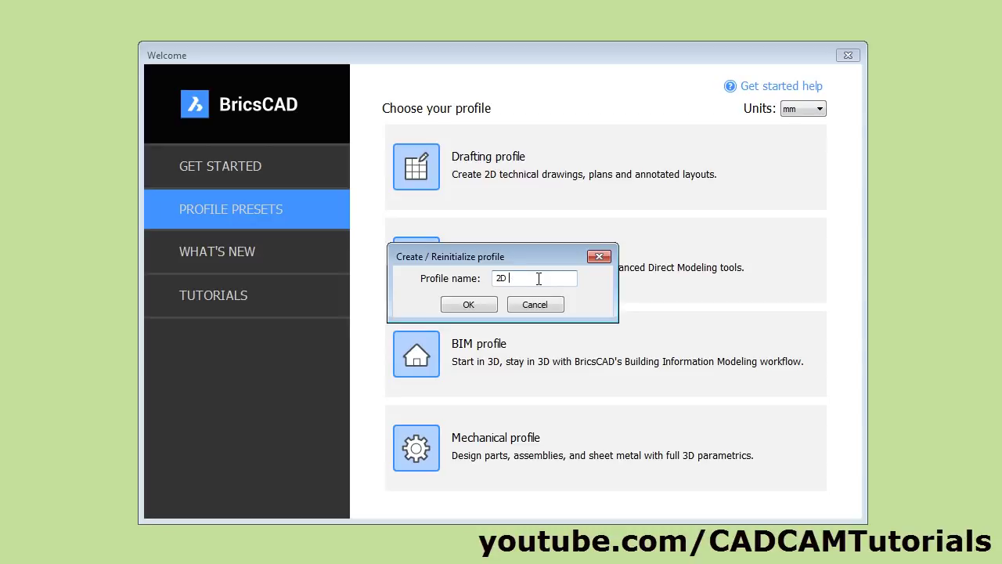
click(472, 306)
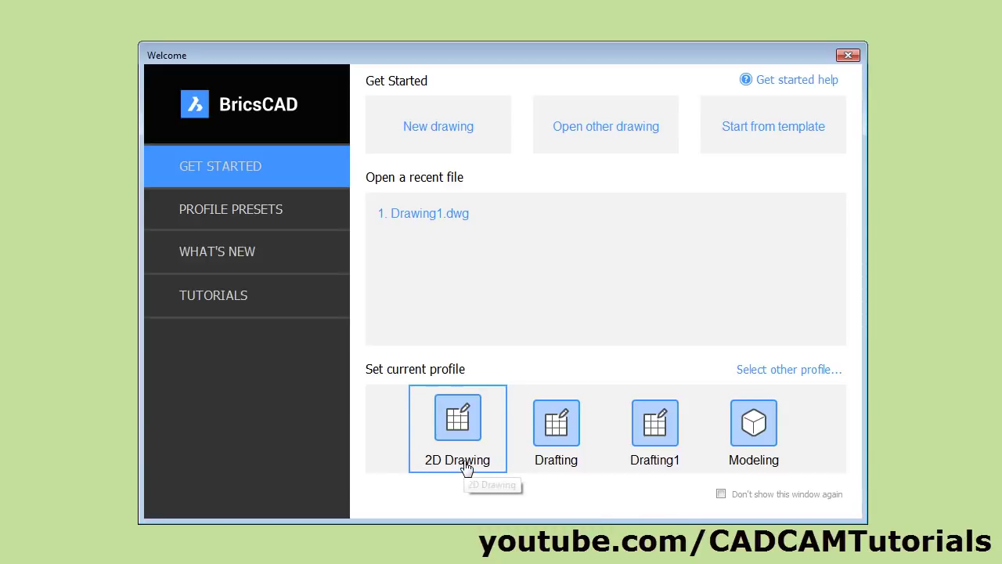
- Start a new blank drawing, Drawing1, from the Get Started page
click(443, 136)
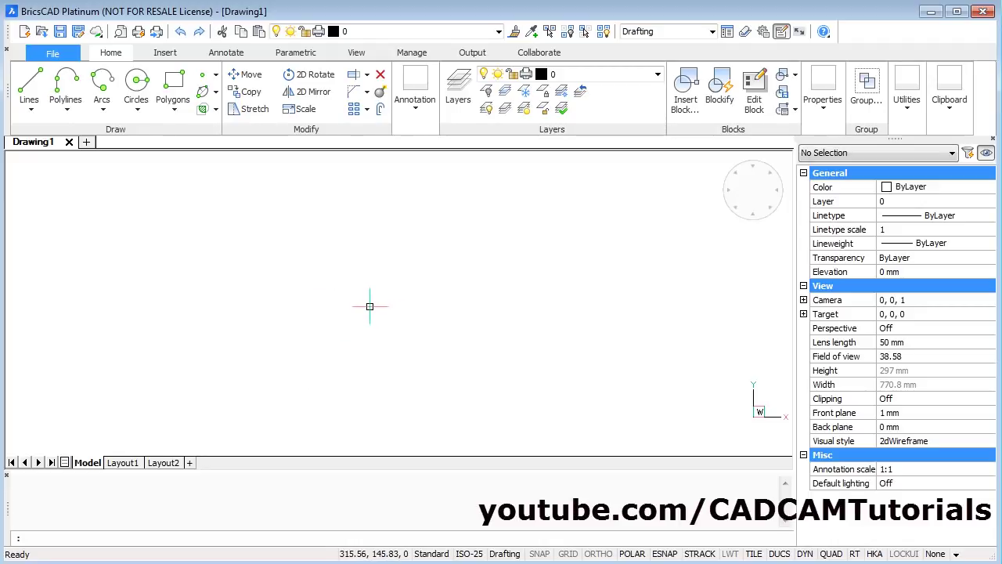
- Draw connected lines: 200 to the right, 150 straight up, then 220 back to the left
click(27, 91)
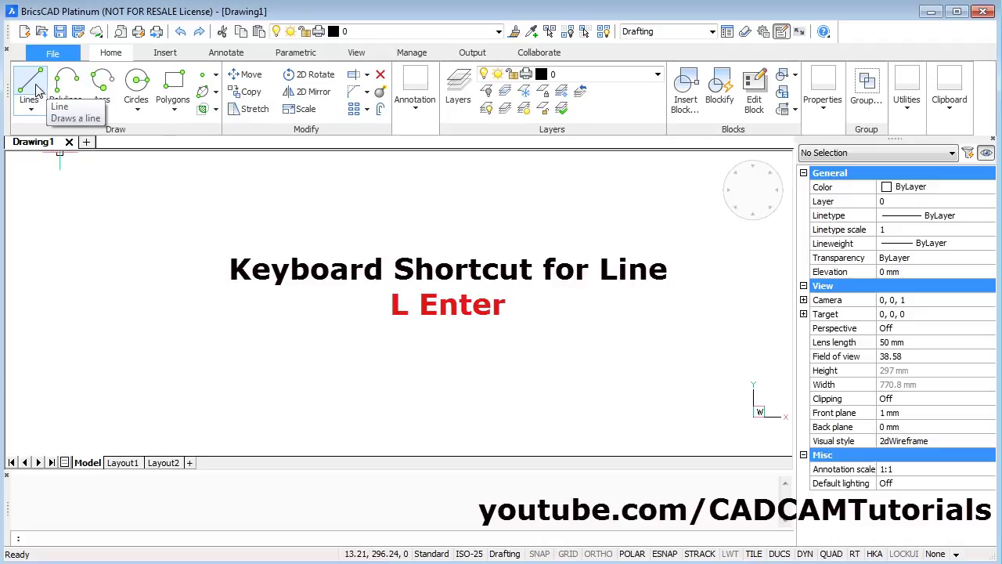
click(30, 87)
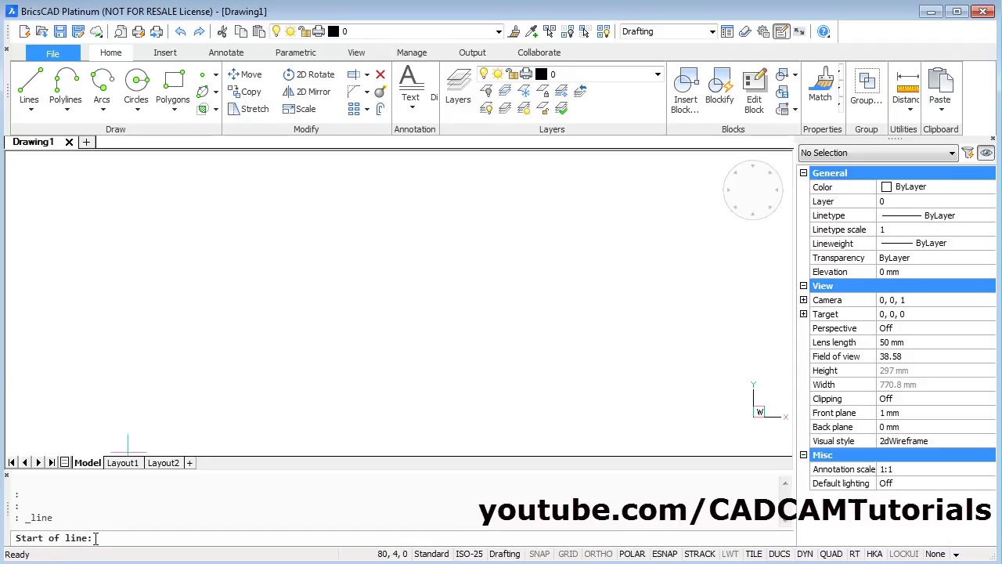
click(157, 389)
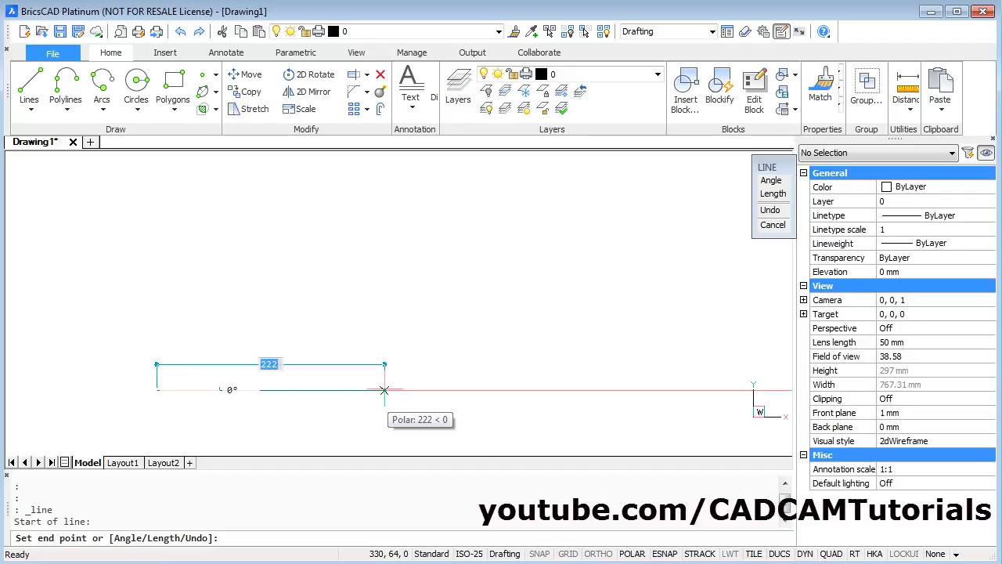
text(200)
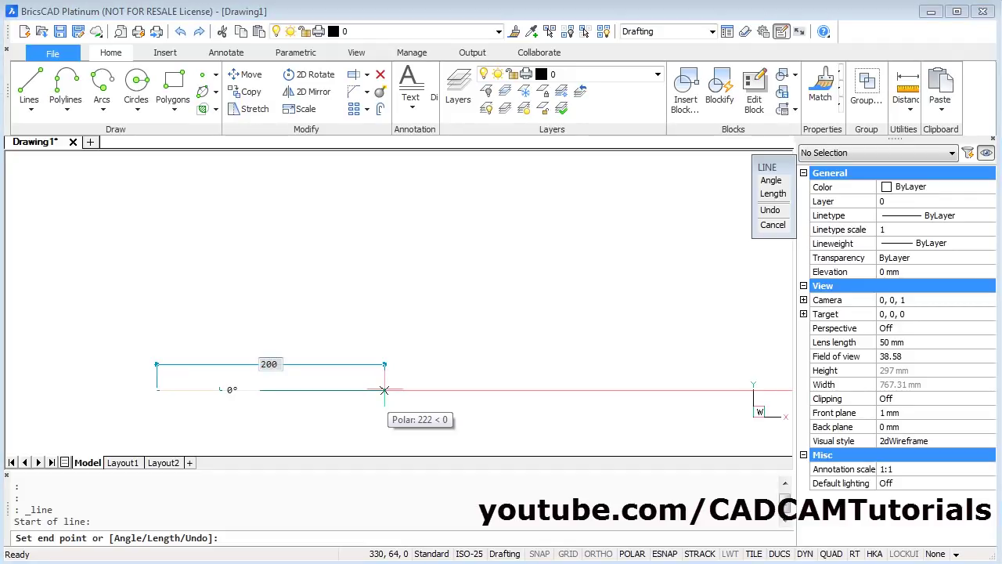
key(Return)
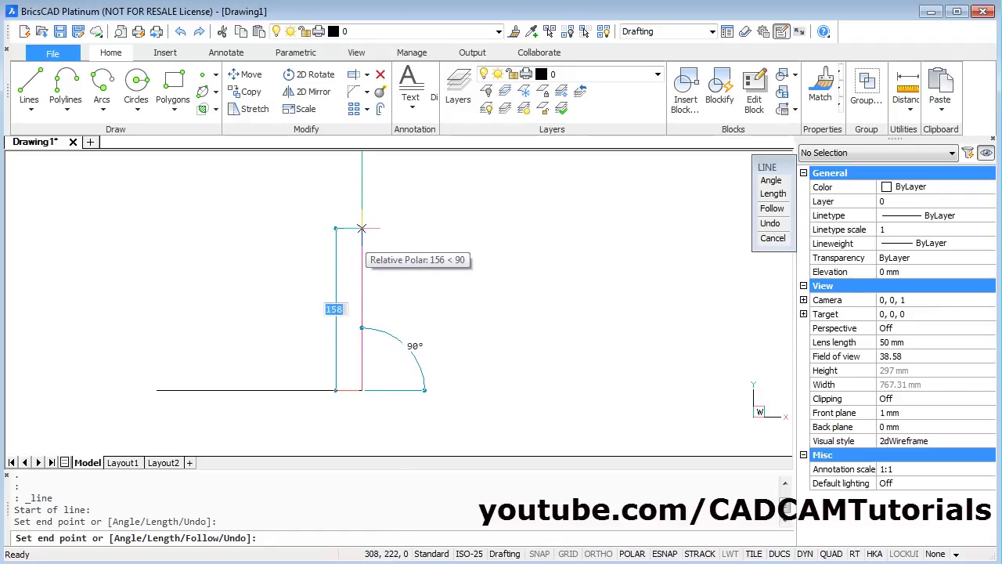
text(1)
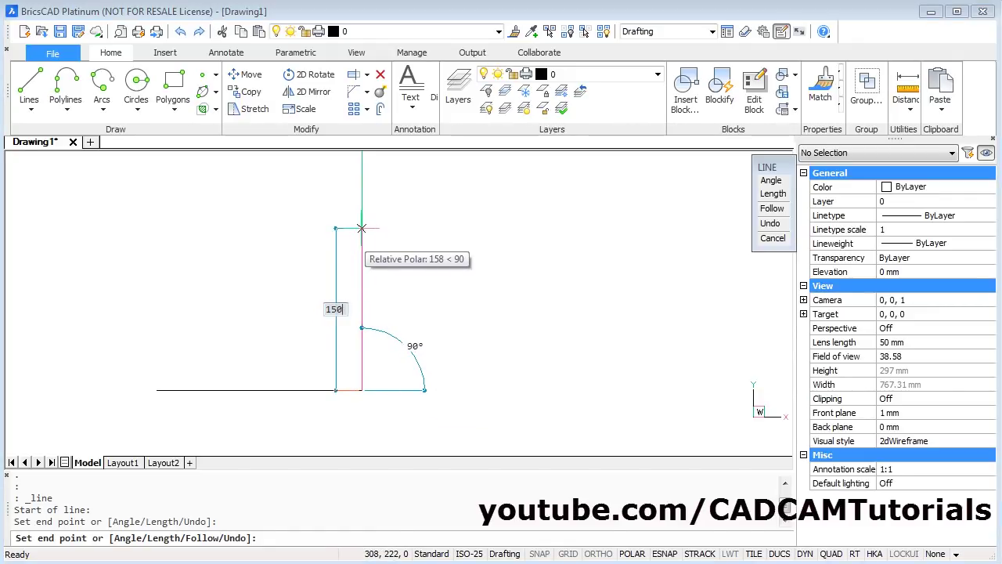
text(50)
key(Return)
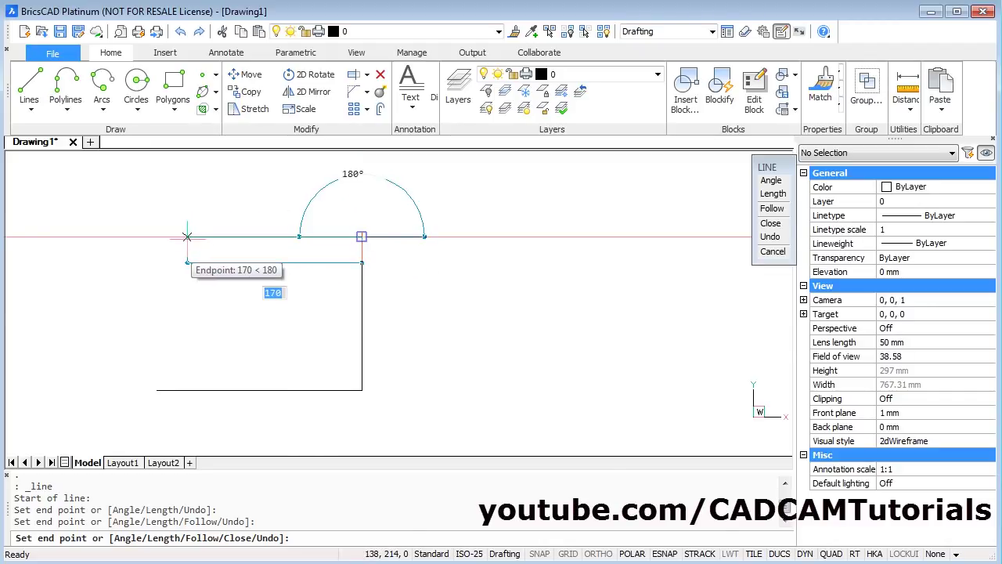
text(2)
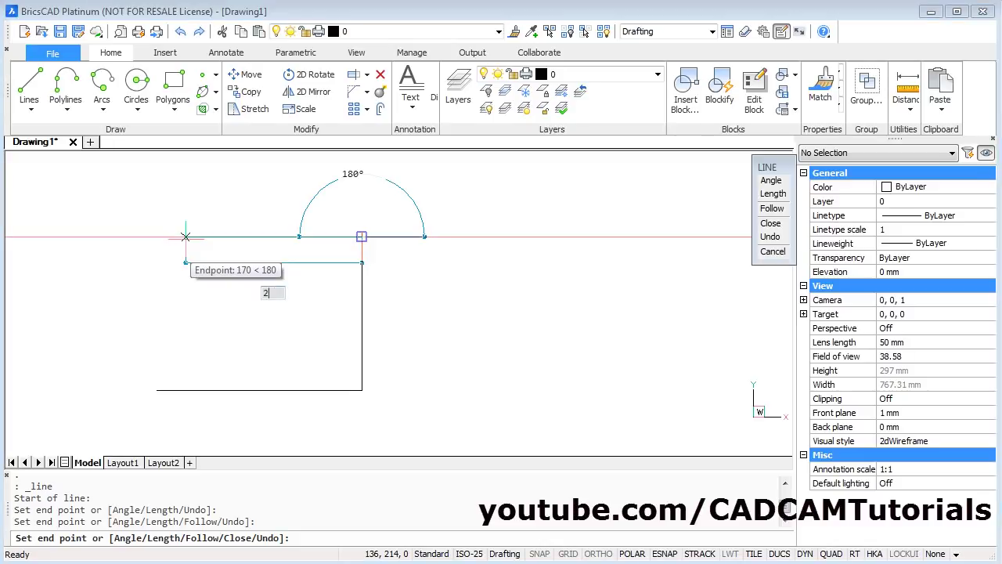
text(20)
key(Return)
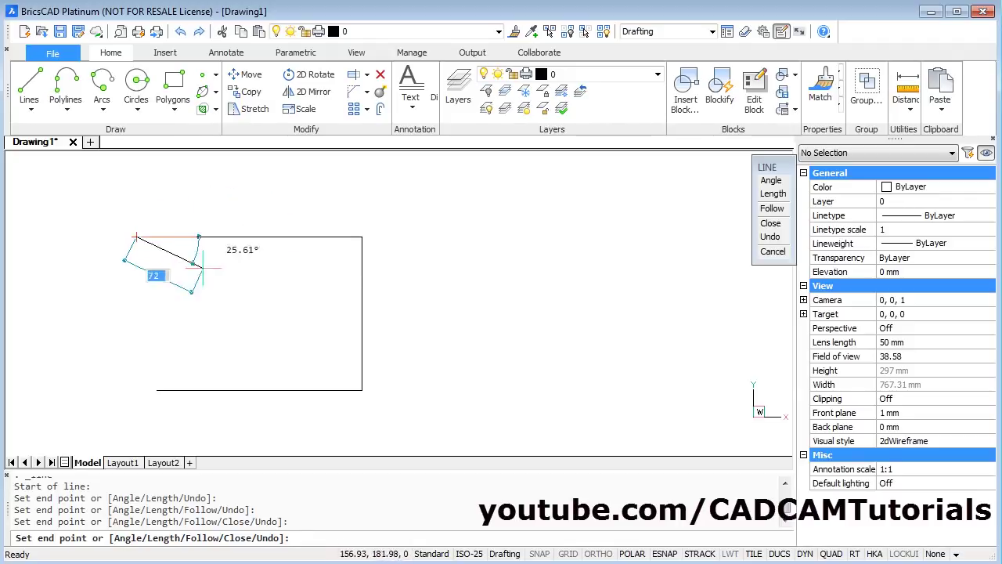
- Undo the 220 top line, redraw it at 200, and close the rectangle to its start point
click(771, 237)
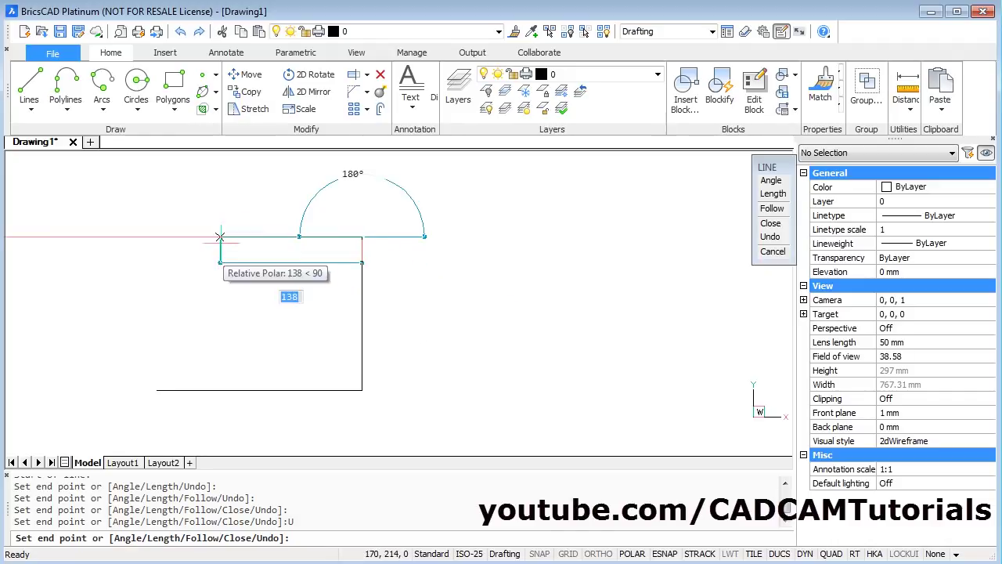
text(200)
key(Return)
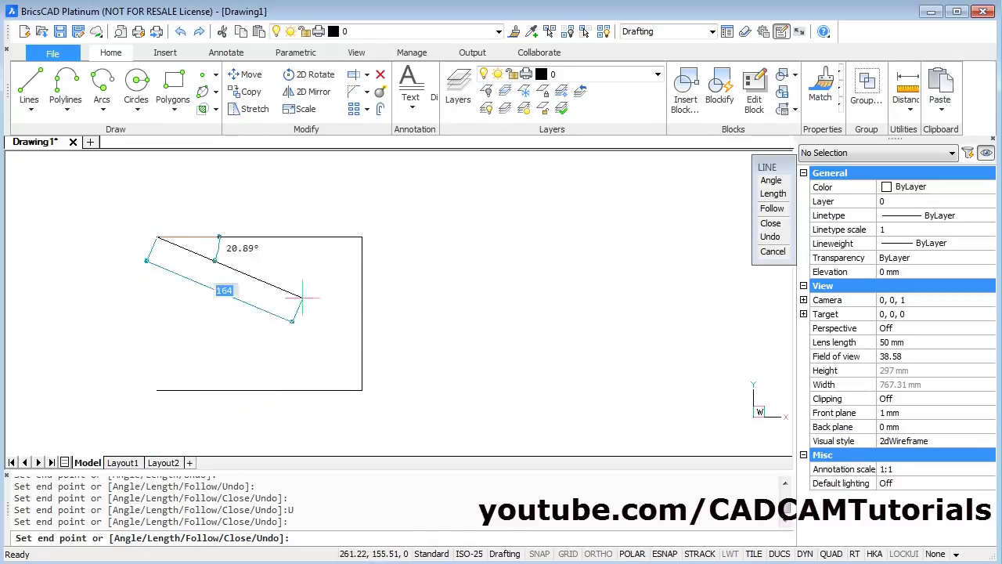
click(772, 223)
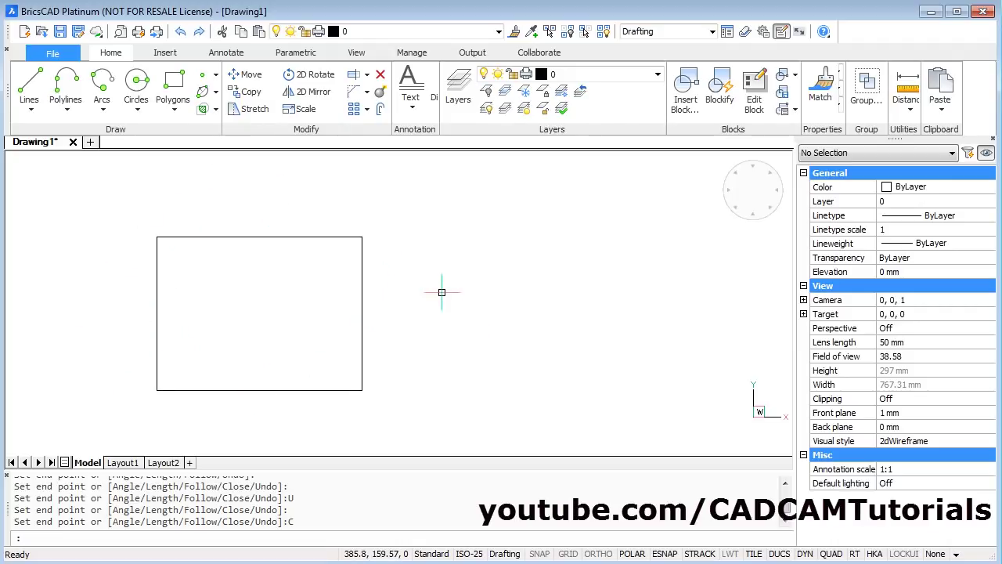
- Erase the right, top, left and bottom edges of the 200 by 150 rectangle
click(381, 75)
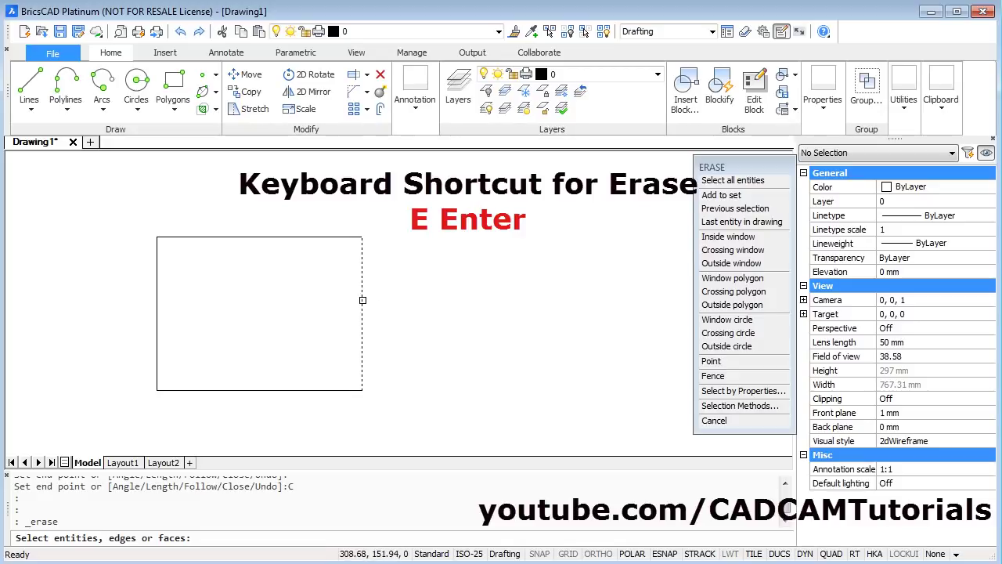
click(363, 302)
click(287, 236)
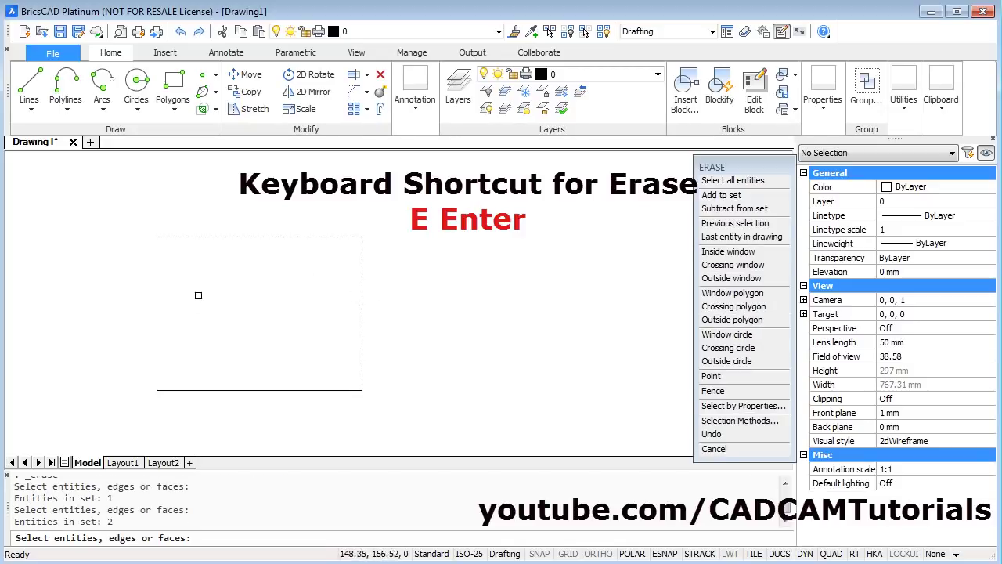
click(157, 315)
click(269, 390)
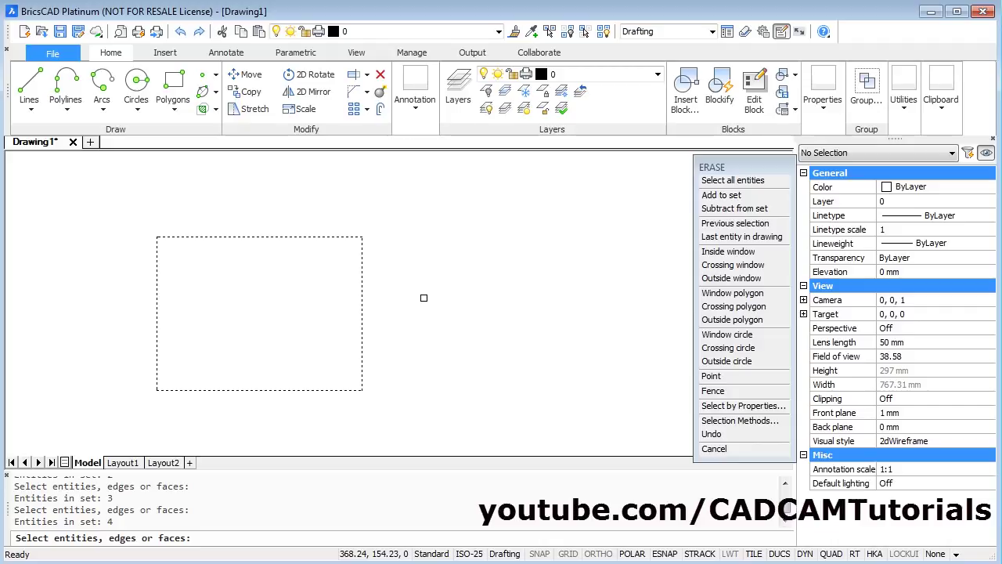
key(Return)
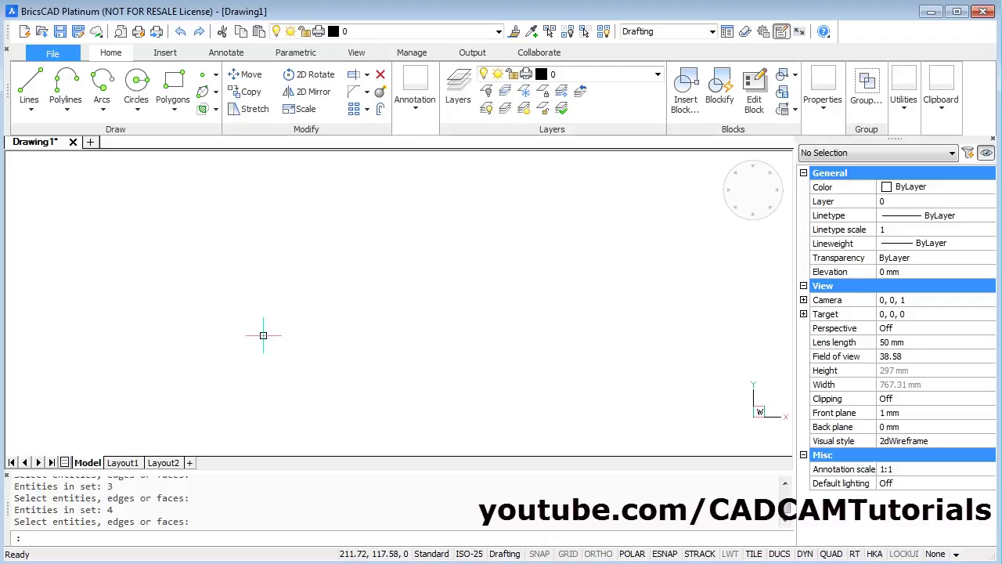
- Start a line at the lower left with its length locked at 150
text(l)
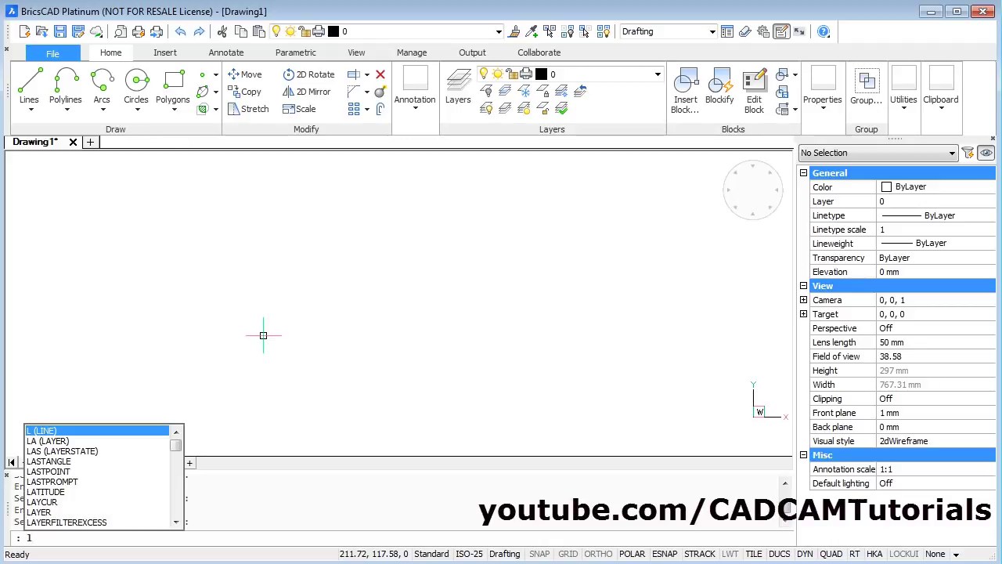
key(Return)
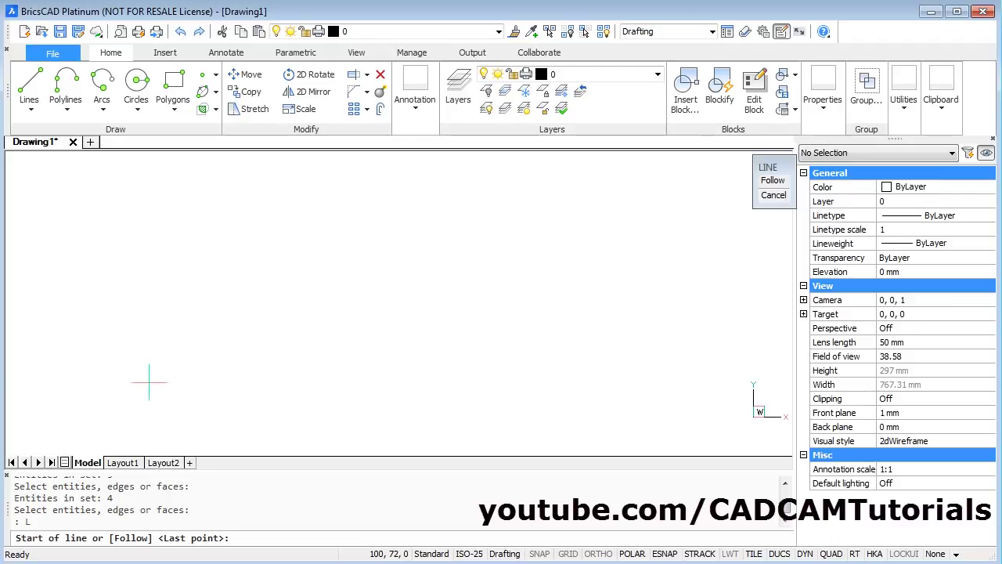
click(146, 387)
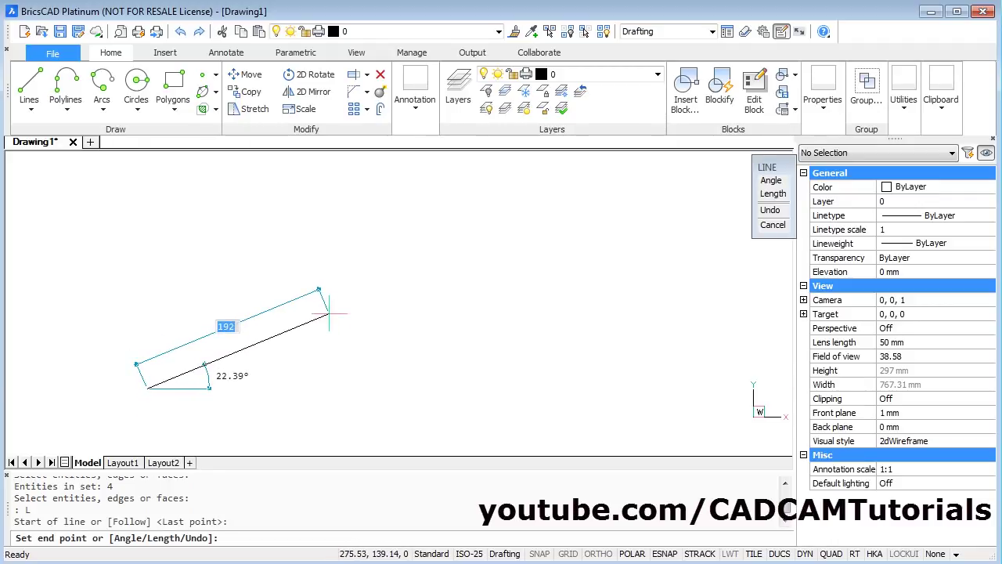
text(150)
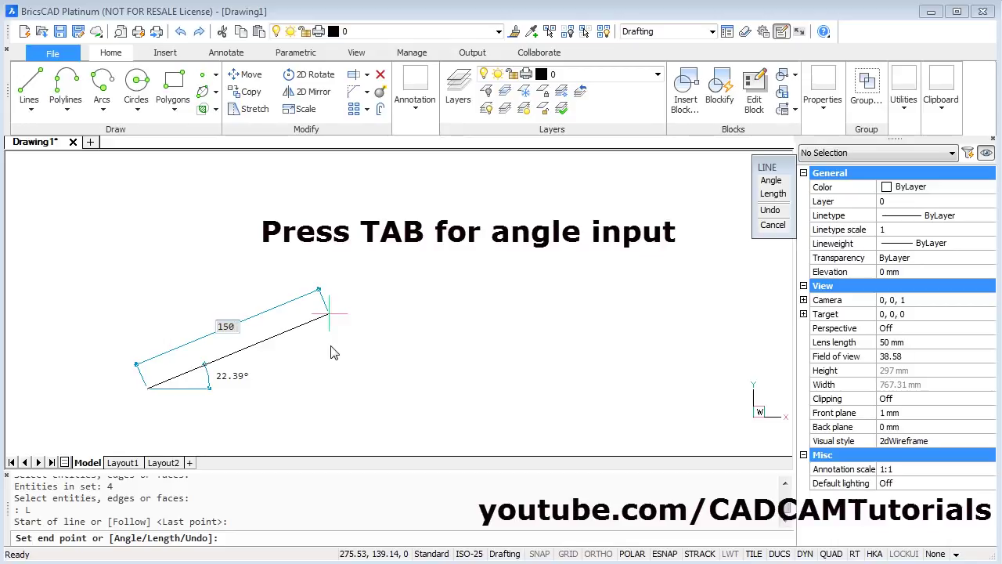
key(Tab)
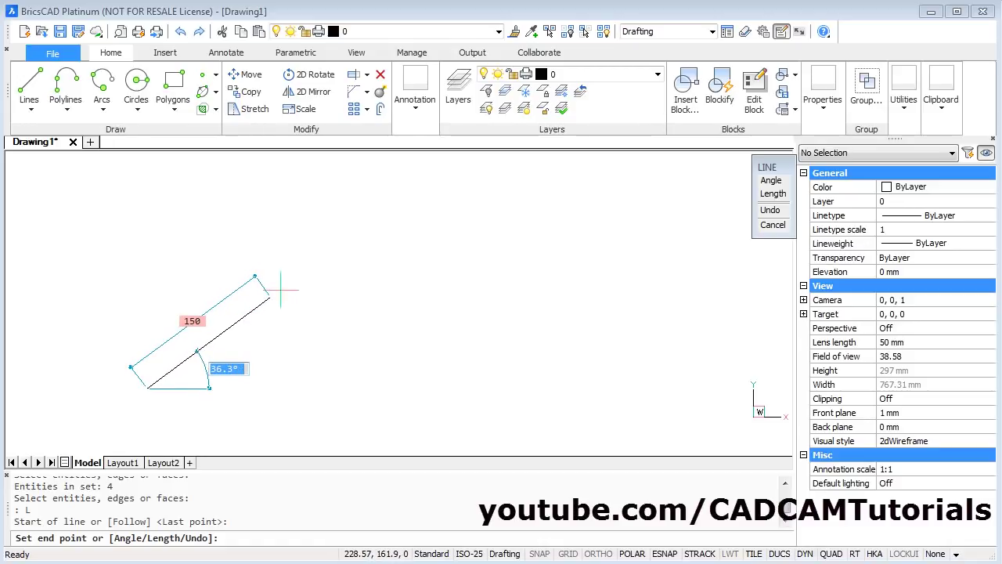
- Set the 150 line at 30 degrees, add sides of 100 and 150, and close the tilted rectangle
text(30)
key(Return)
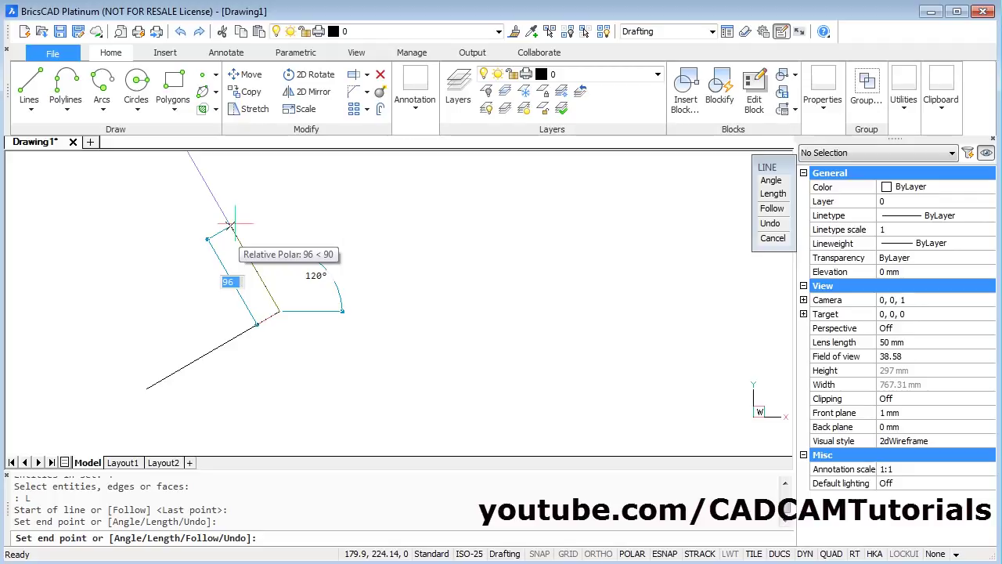
text(100)
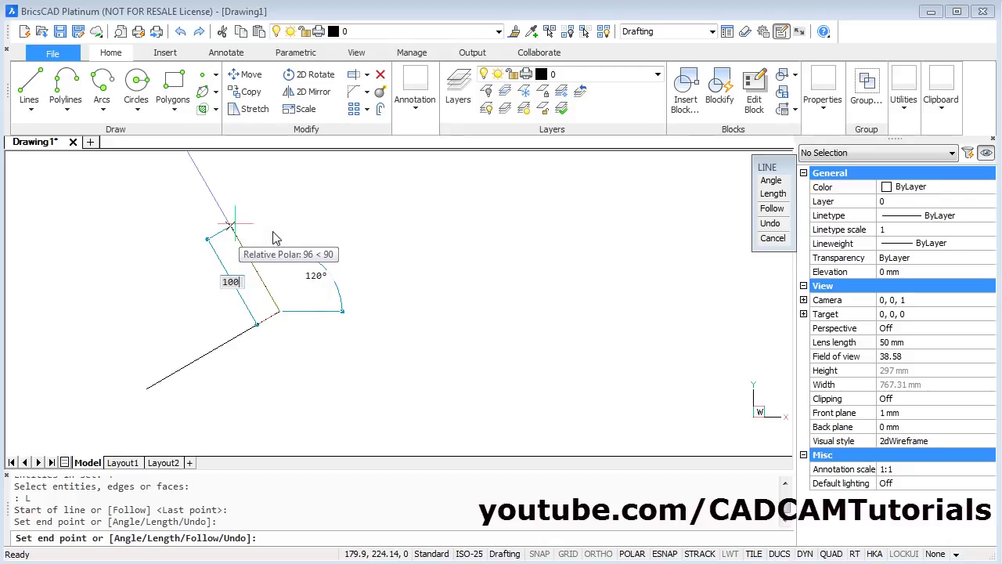
key(Return)
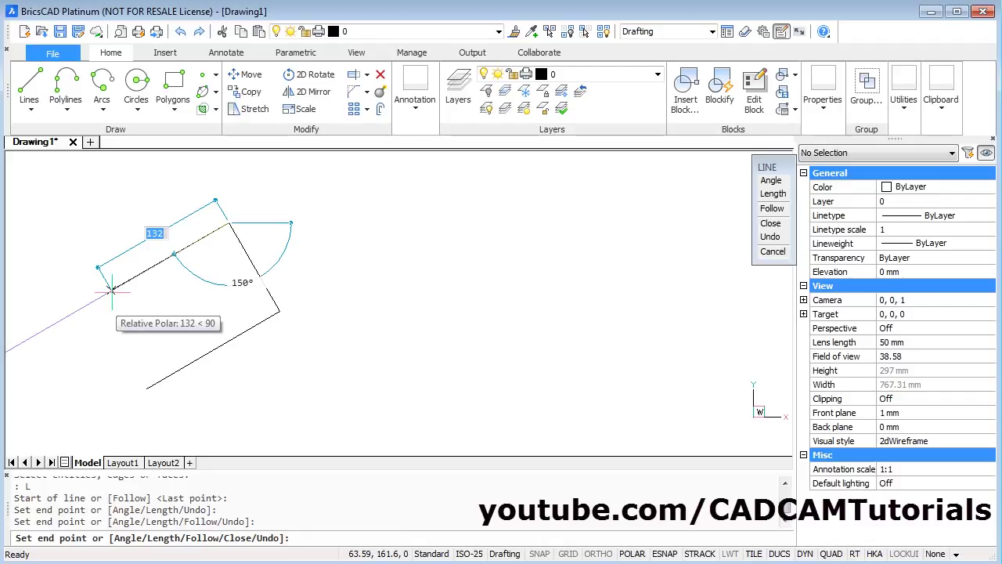
text(150)
key(Return)
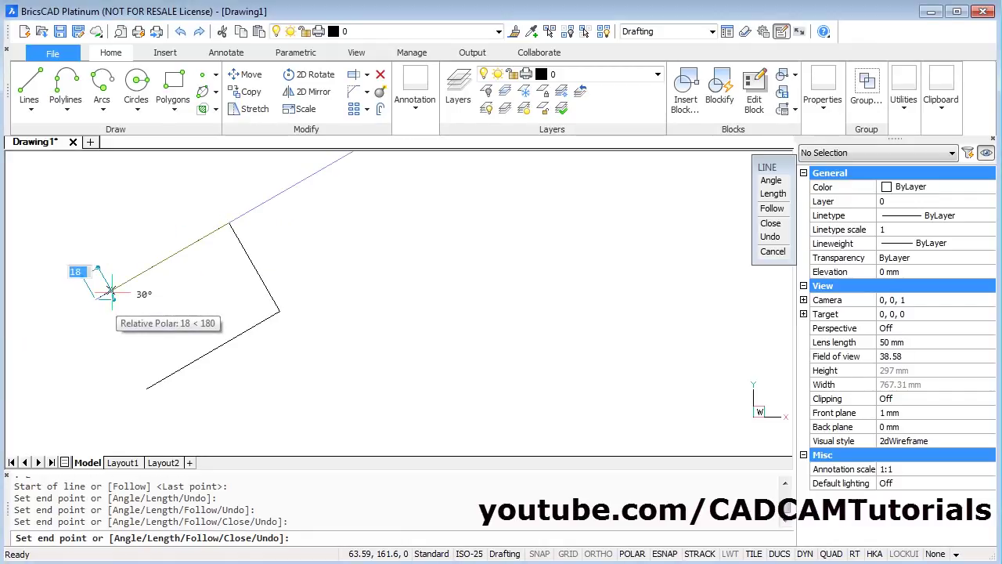
click(771, 223)
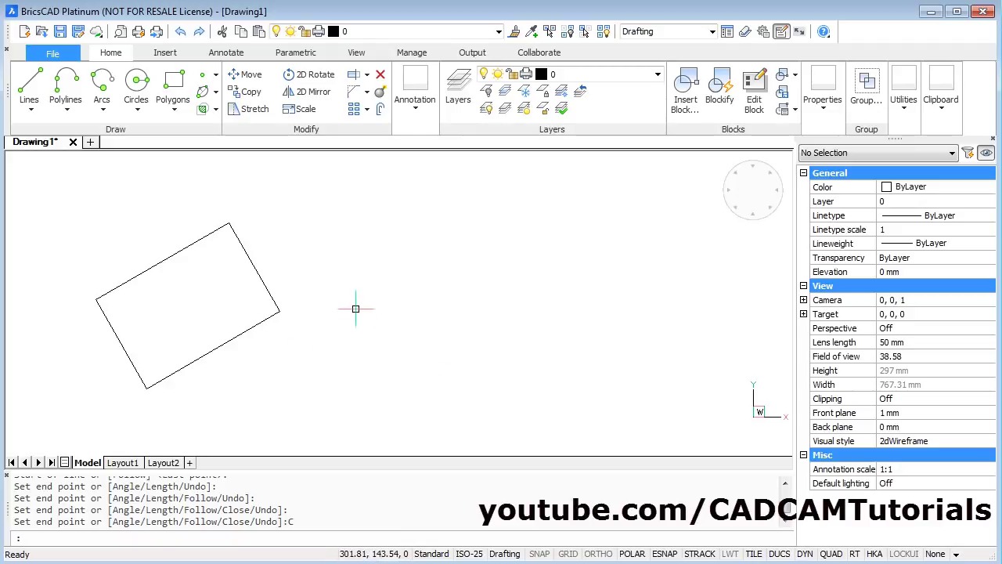
- Erase the tilted rectangle using a crossing selection window
text(e)
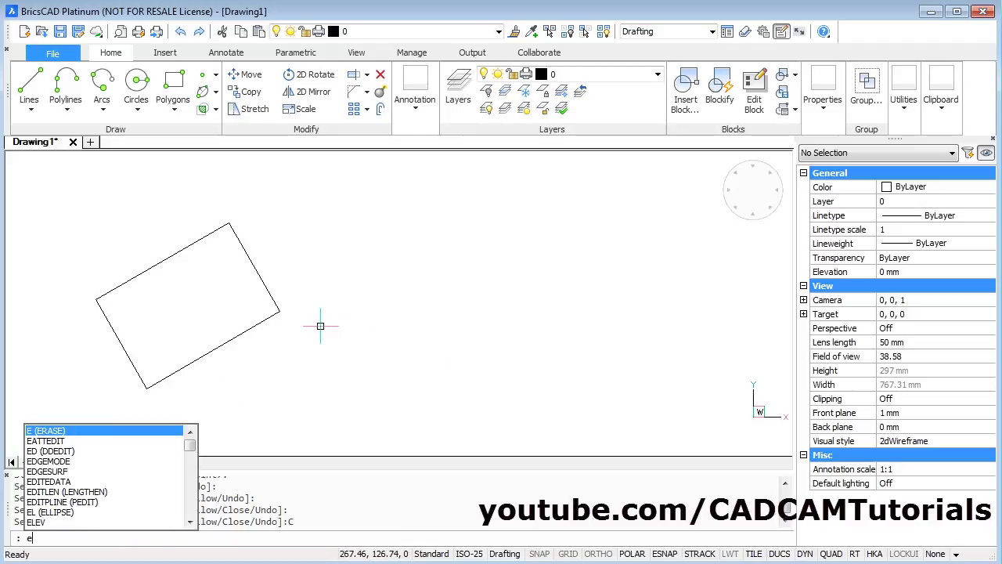
key(Return)
click(291, 370)
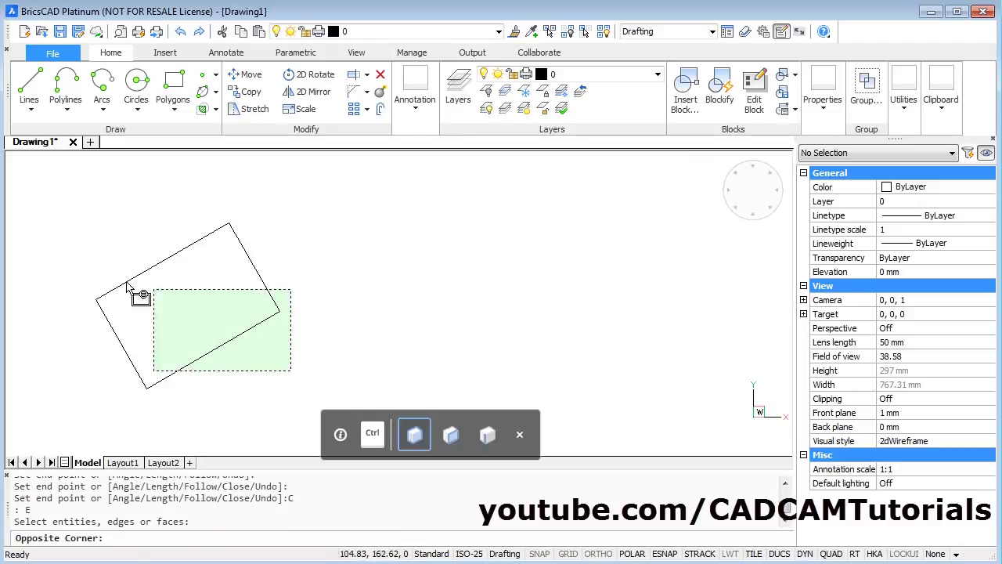
click(64, 234)
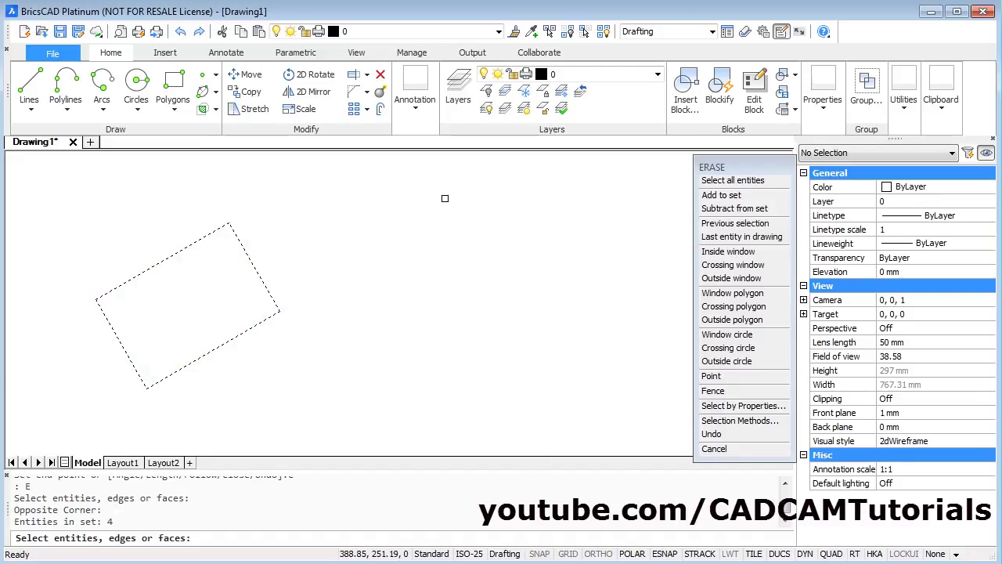
key(Return)
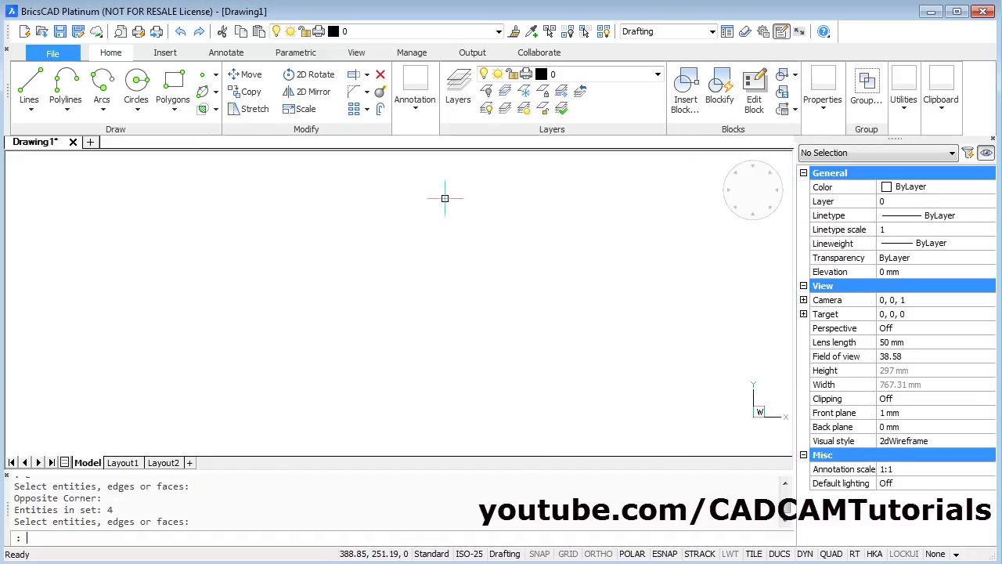
click(29, 89)
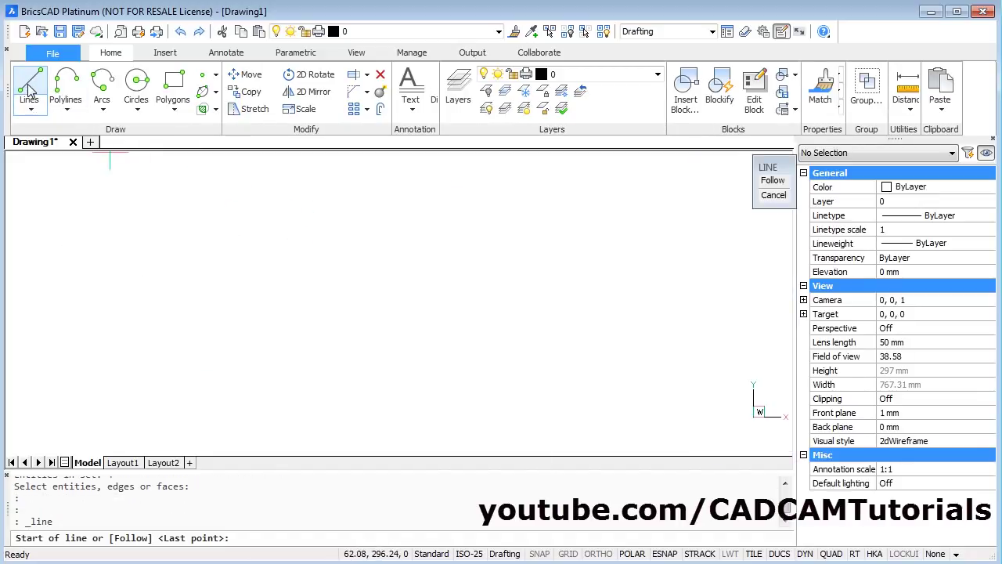
- Draw a 280-long horizontal top line and a shorter parallel line below, shifted left
click(204, 223)
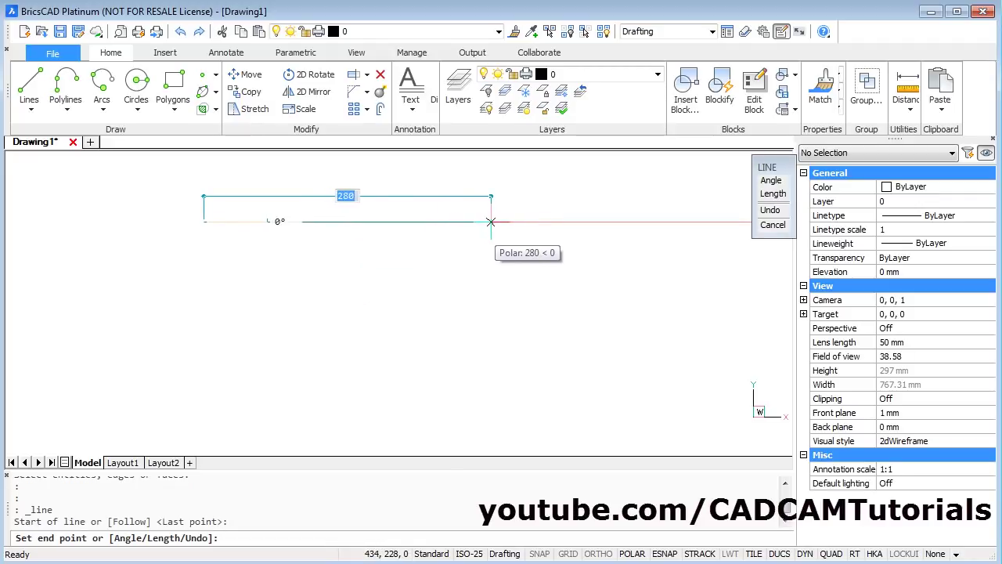
click(491, 222)
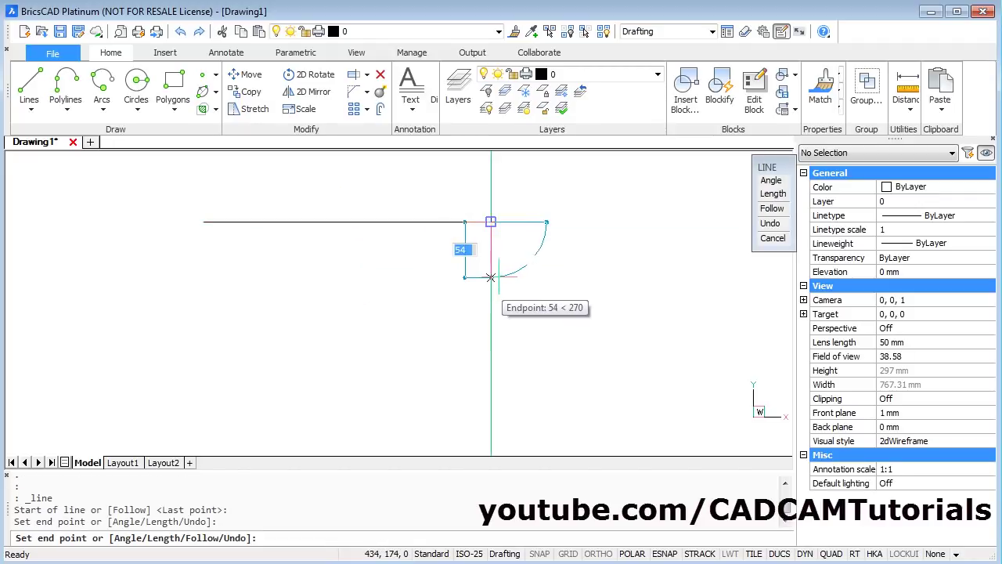
key(Return)
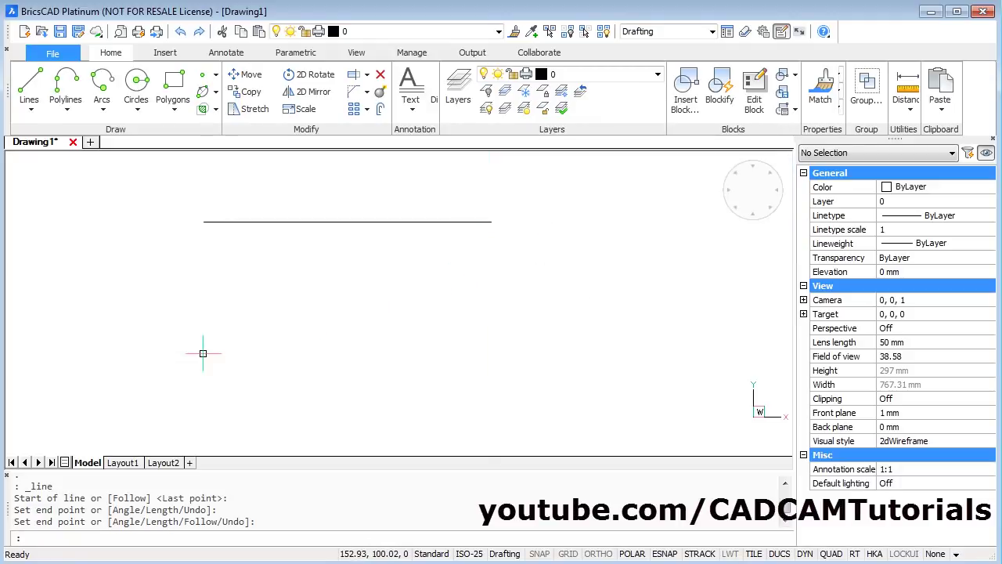
key(Return)
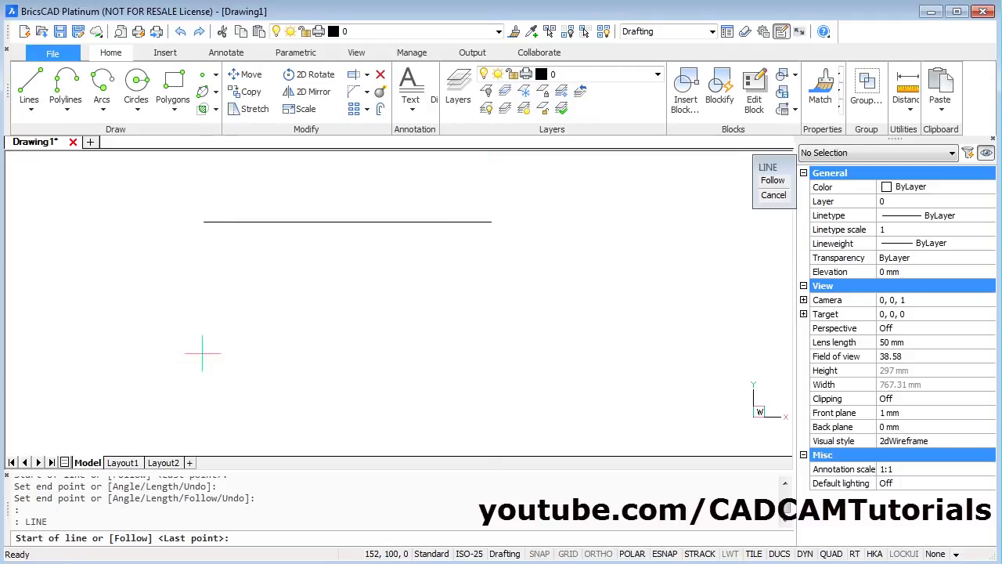
click(134, 383)
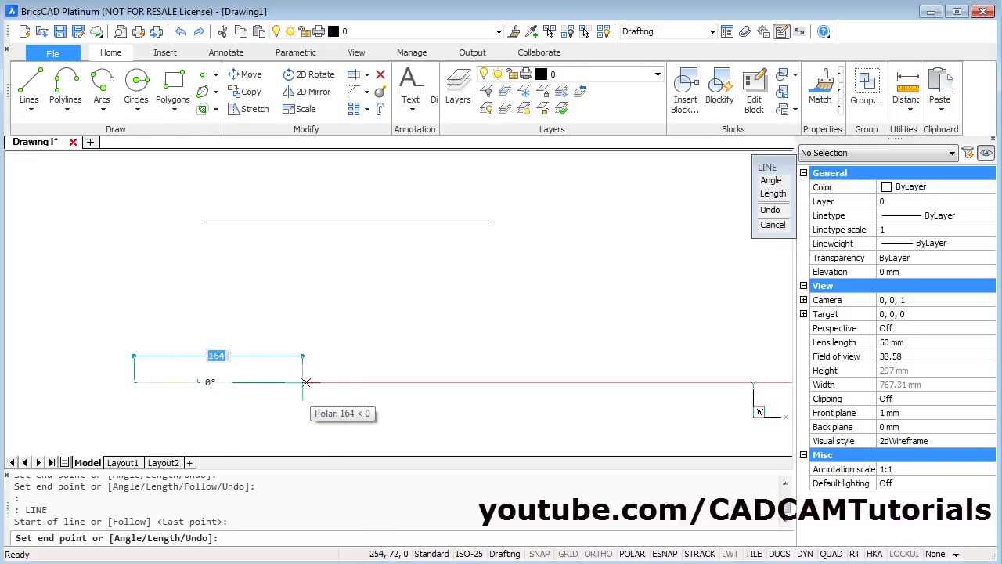
click(389, 383)
key(Return)
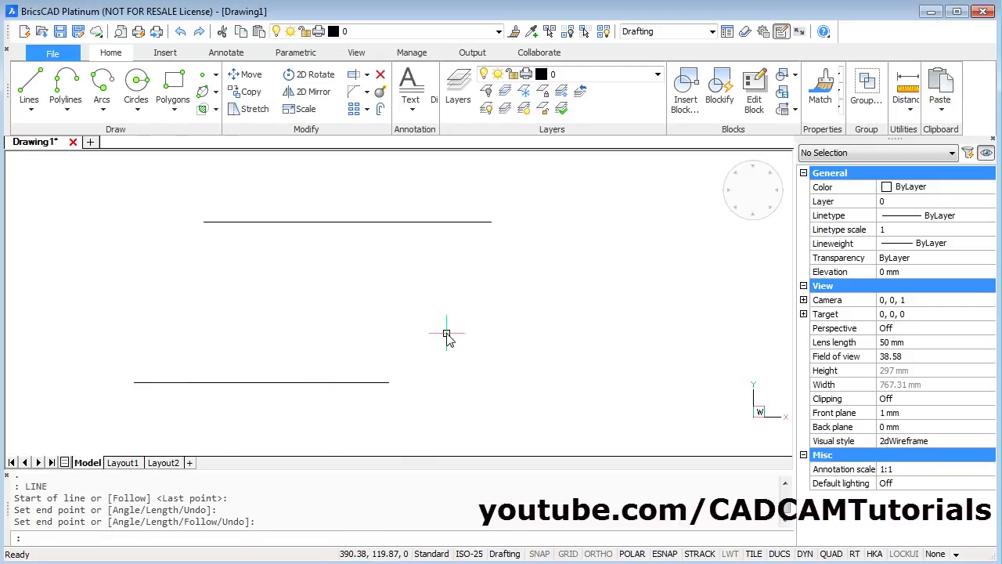
key(Return)
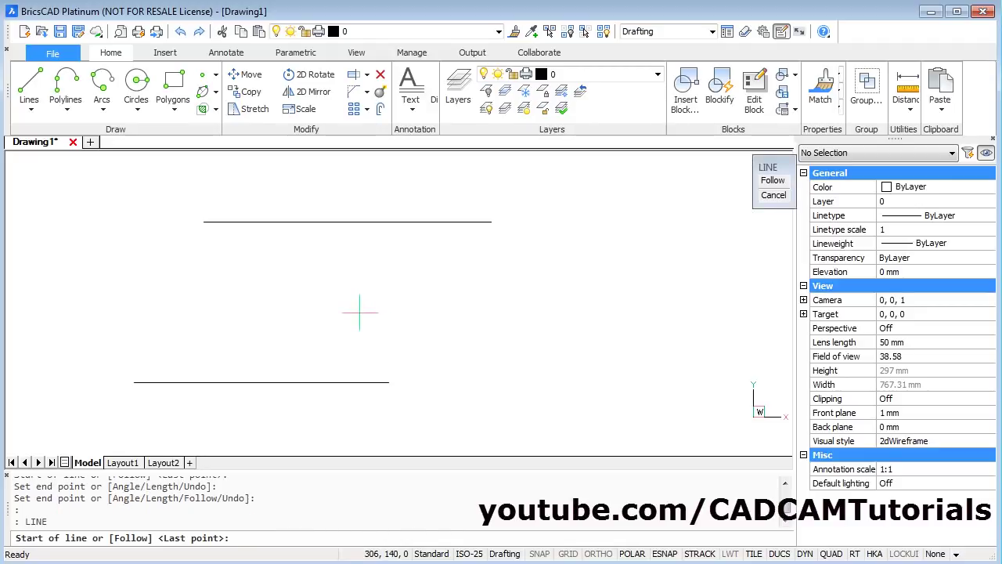
click(203, 222)
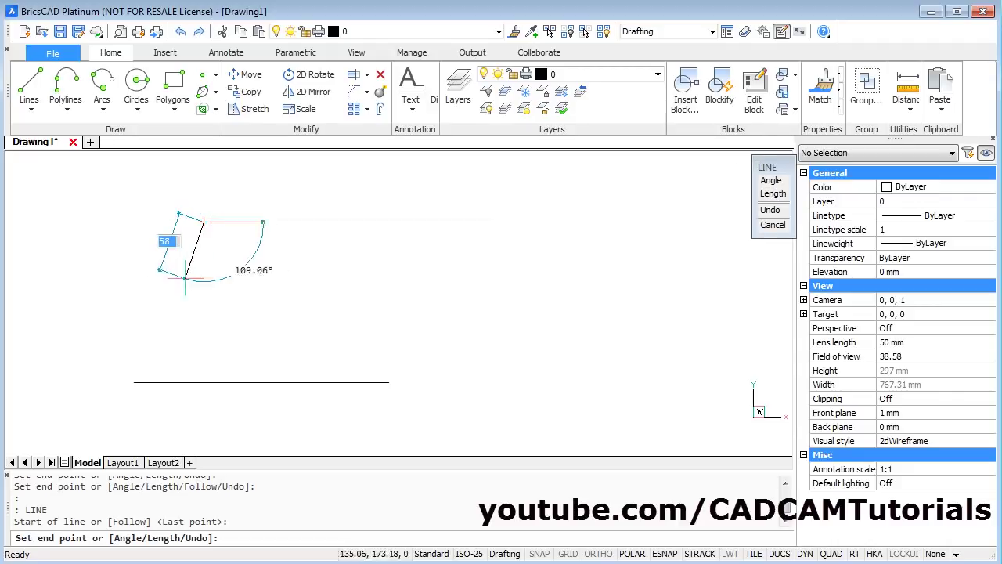
- Connect top-left to bottom-left, up to the top midpoint, down to bottom-right, then to top-right
click(134, 382)
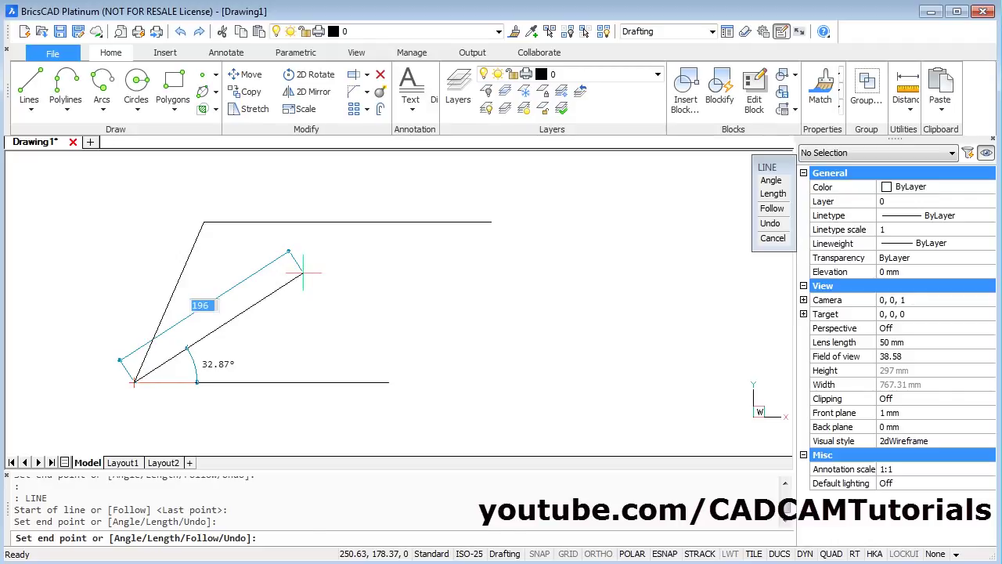
click(347, 222)
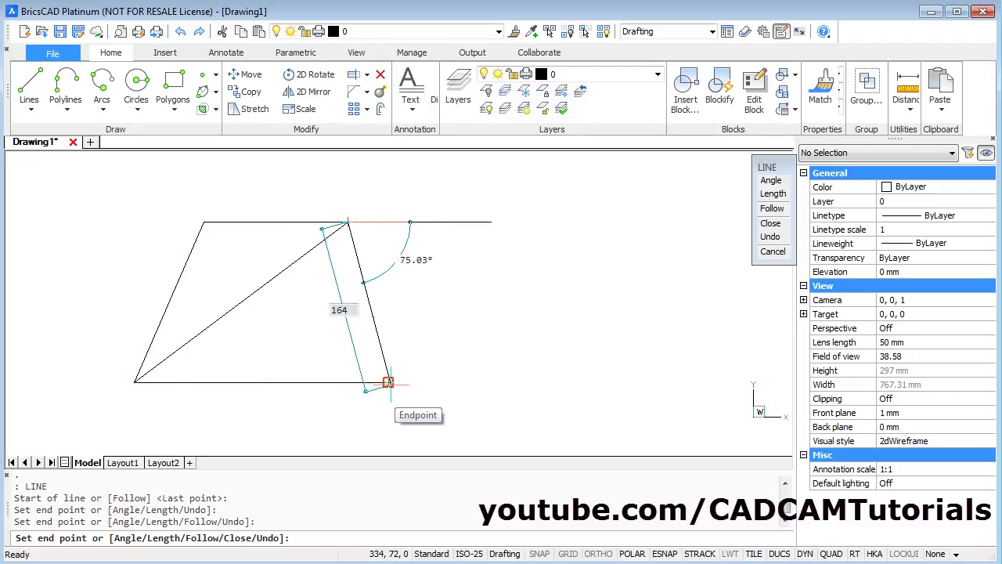
click(388, 382)
click(490, 222)
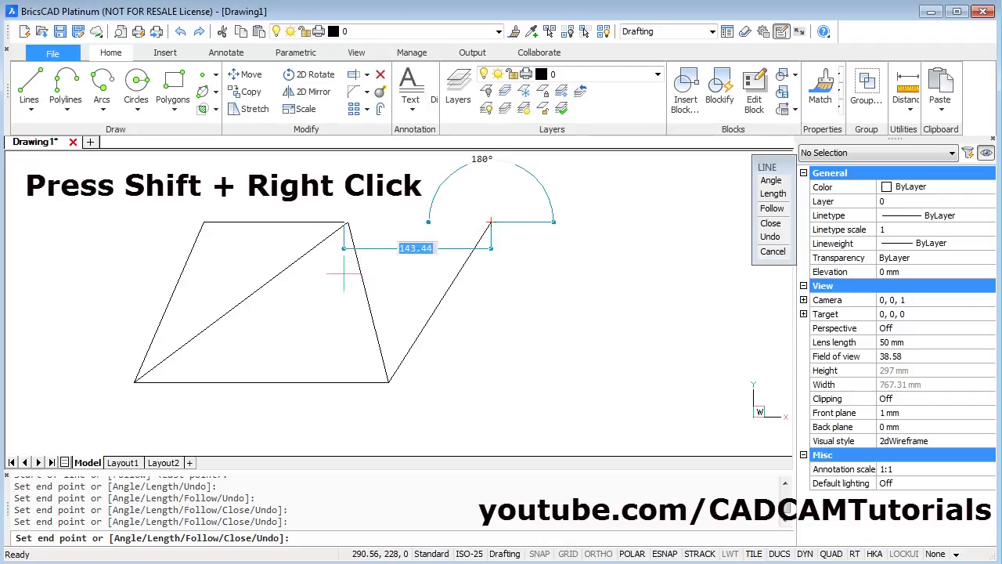
- Finish the line from the top-right corner perpendicular to the inner slanted line
shift+right_click(343, 274)
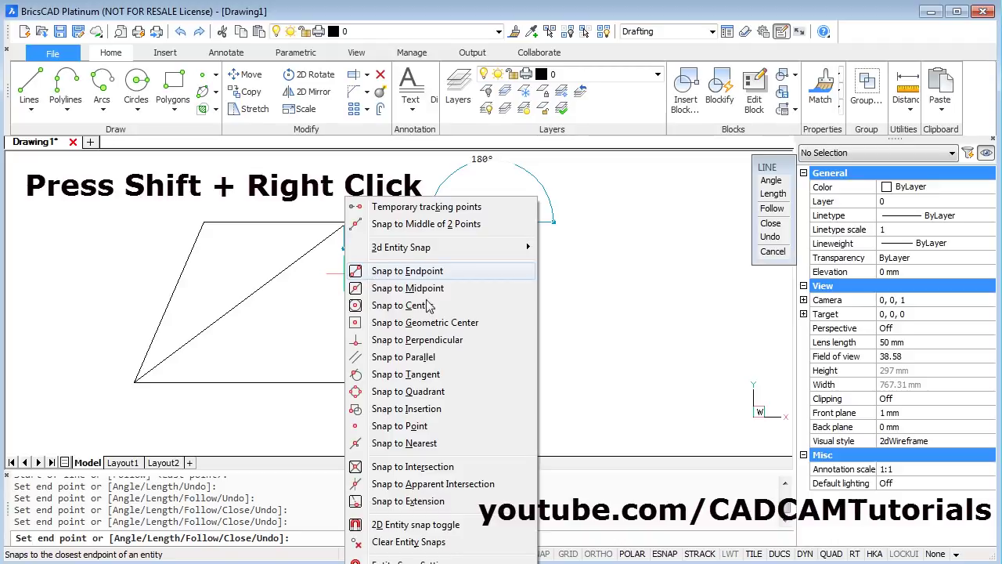
click(417, 345)
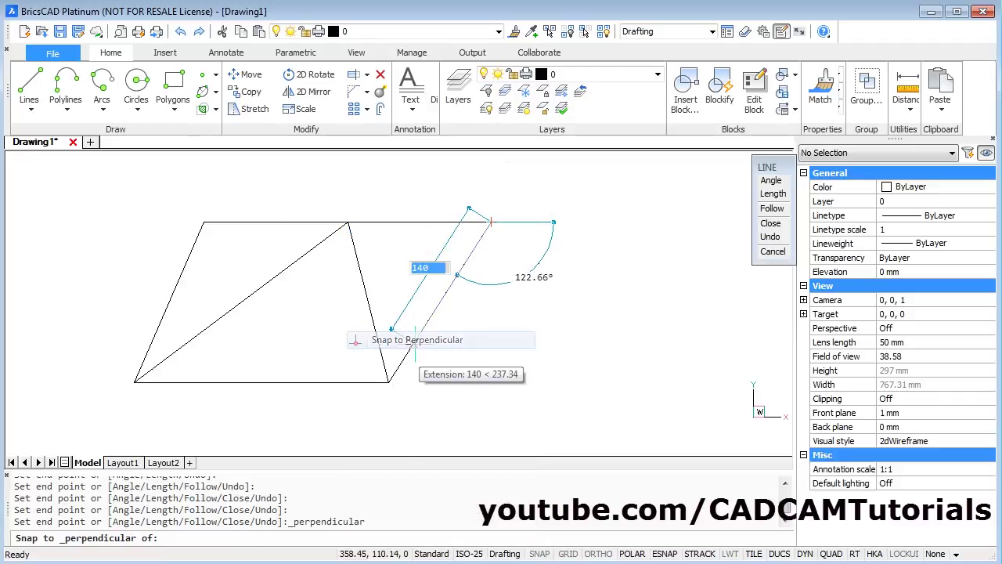
click(362, 288)
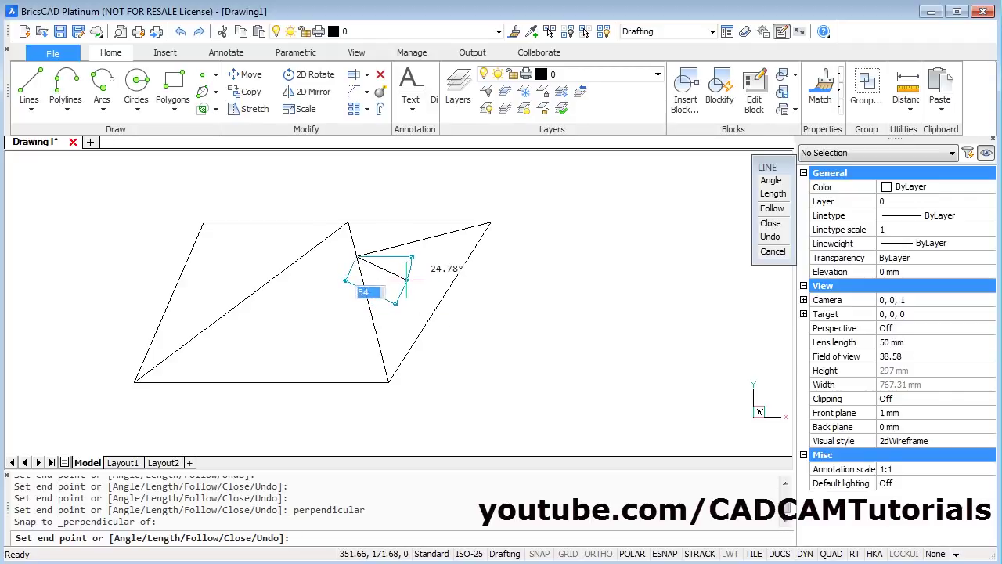
key(Return)
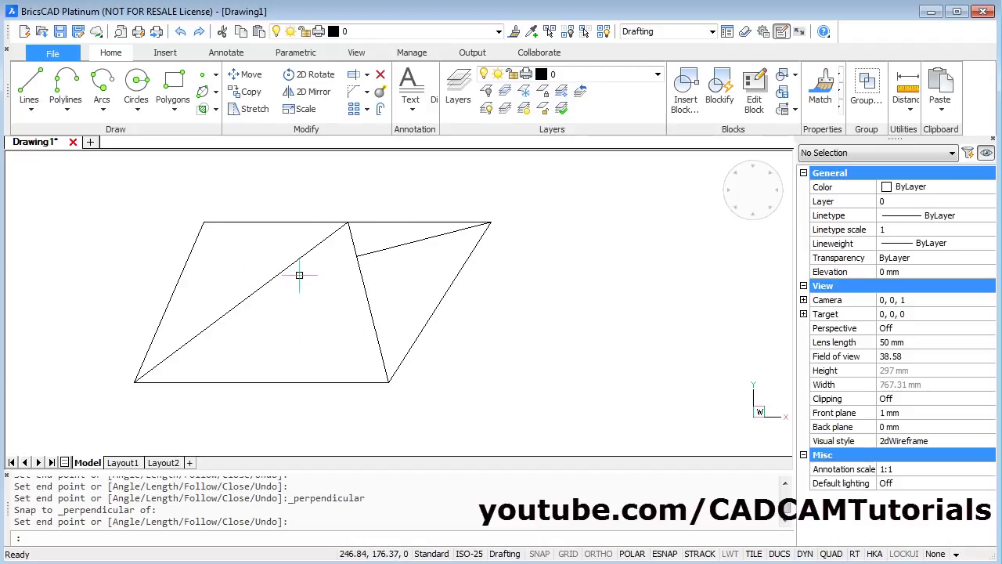
- Draw a radius-40 circle centred on the long diagonal's midpoint
click(137, 92)
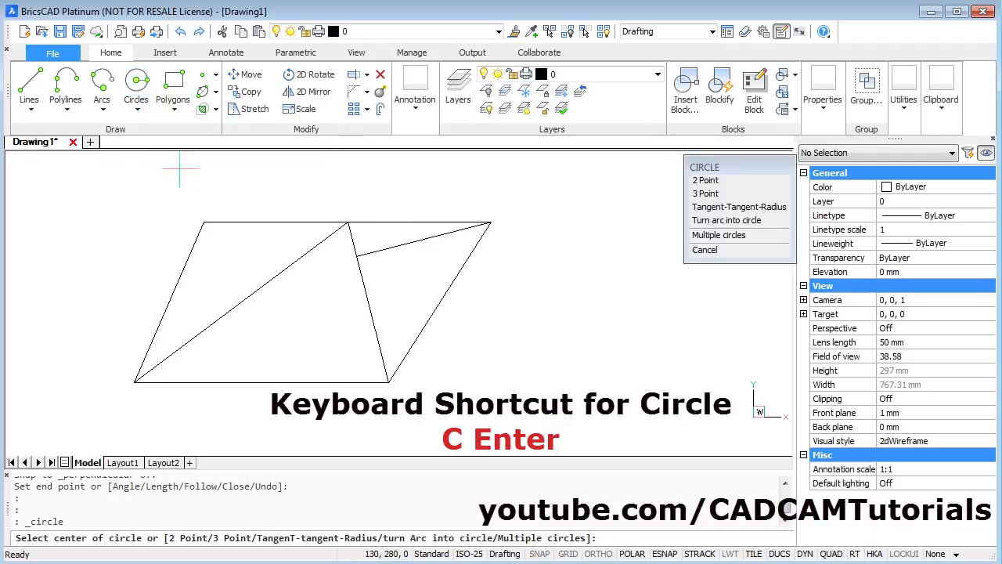
click(241, 300)
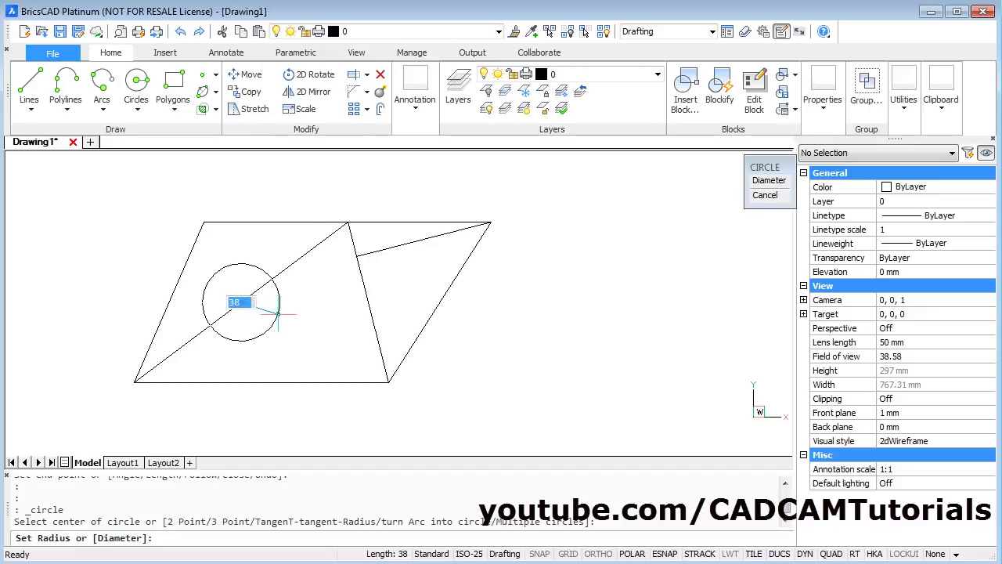
text(40)
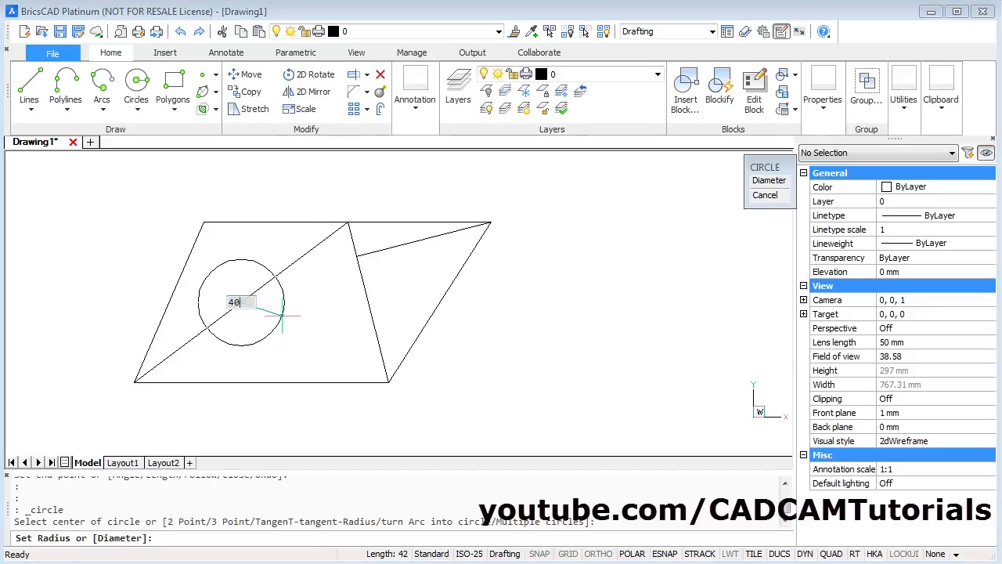
key(Return)
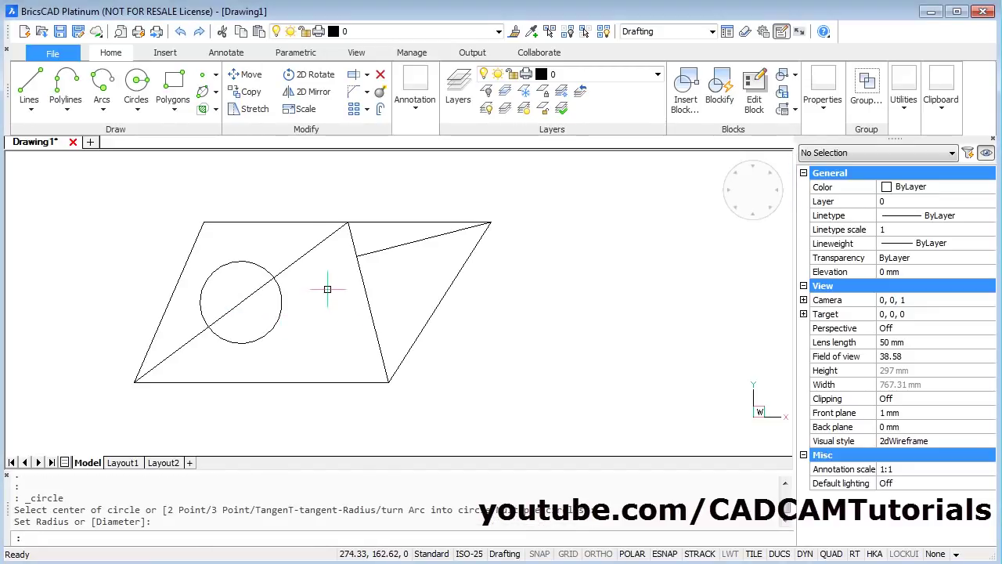
- Add a radius-50 circle to the right of the quadrilateral
click(136, 82)
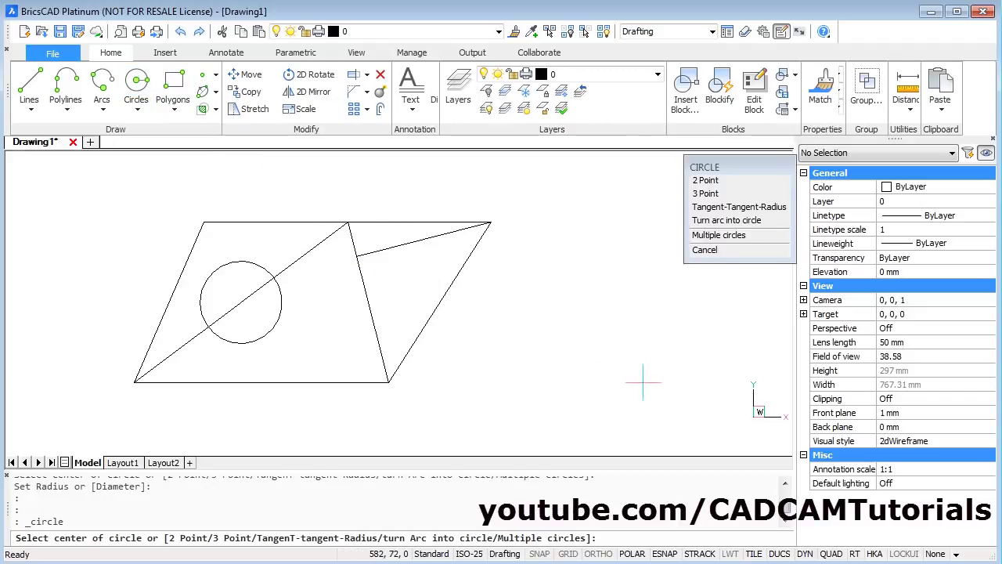
click(642, 382)
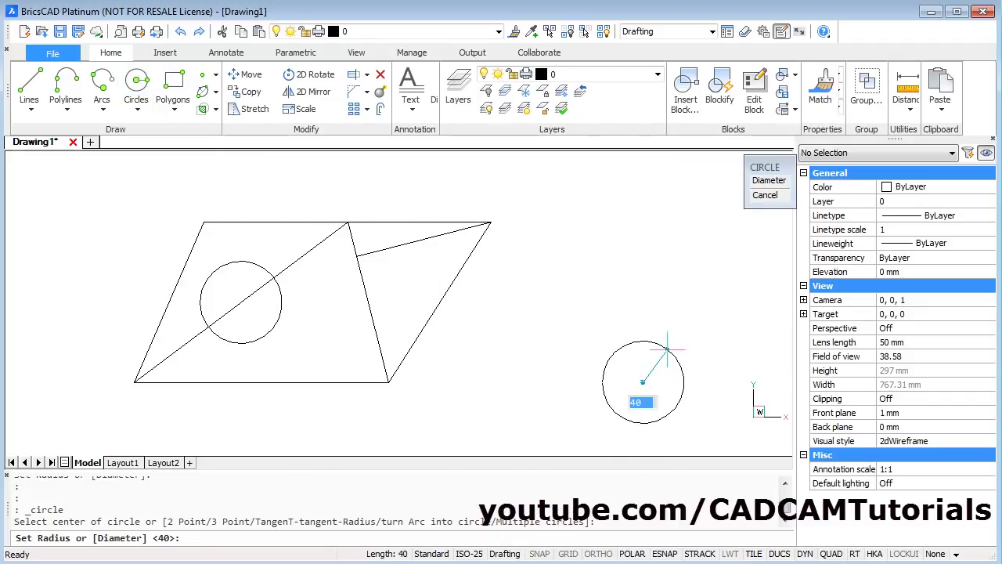
text(5)
key(Return)
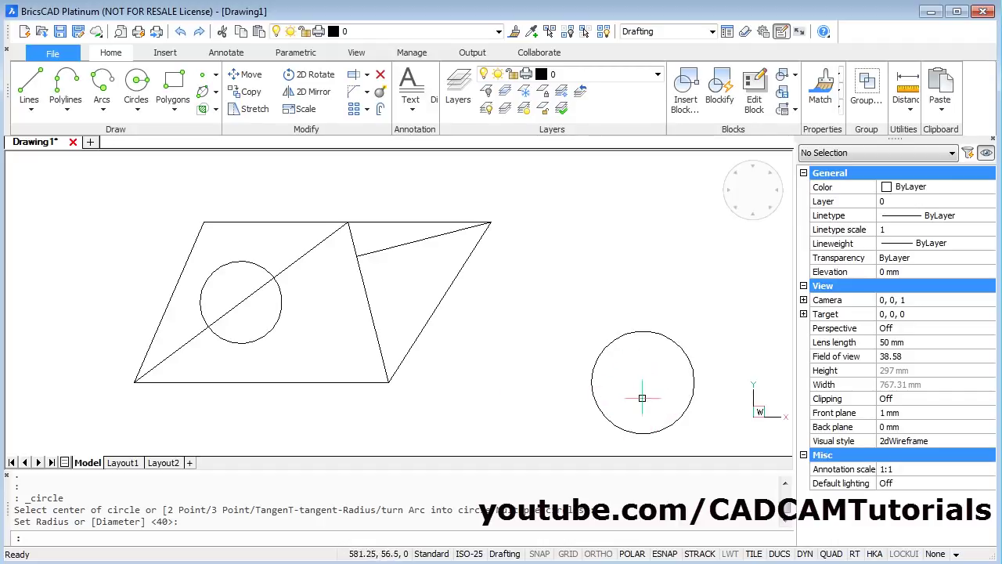
- Draw a line from the right circle's centre up to its top point
click(30, 82)
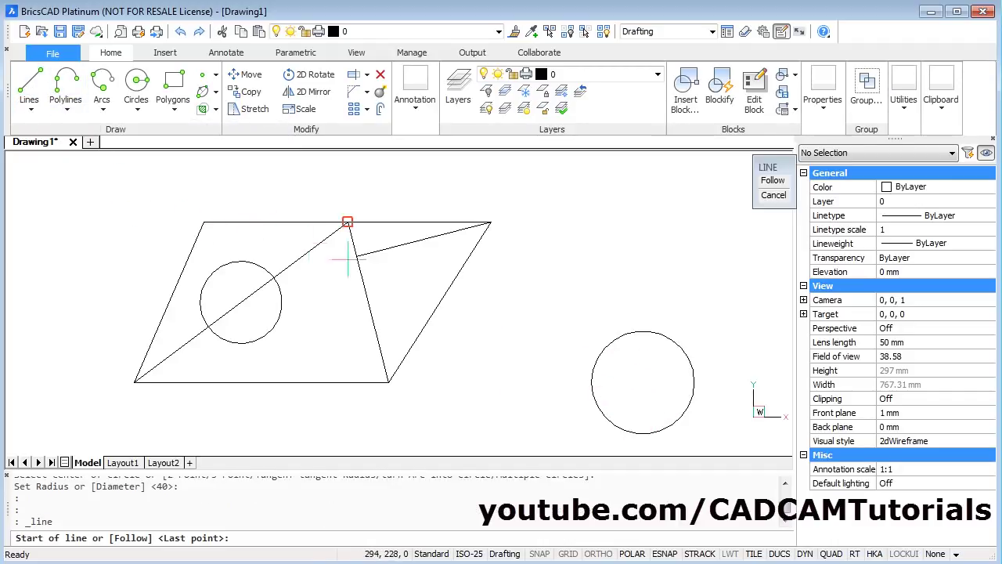
click(642, 382)
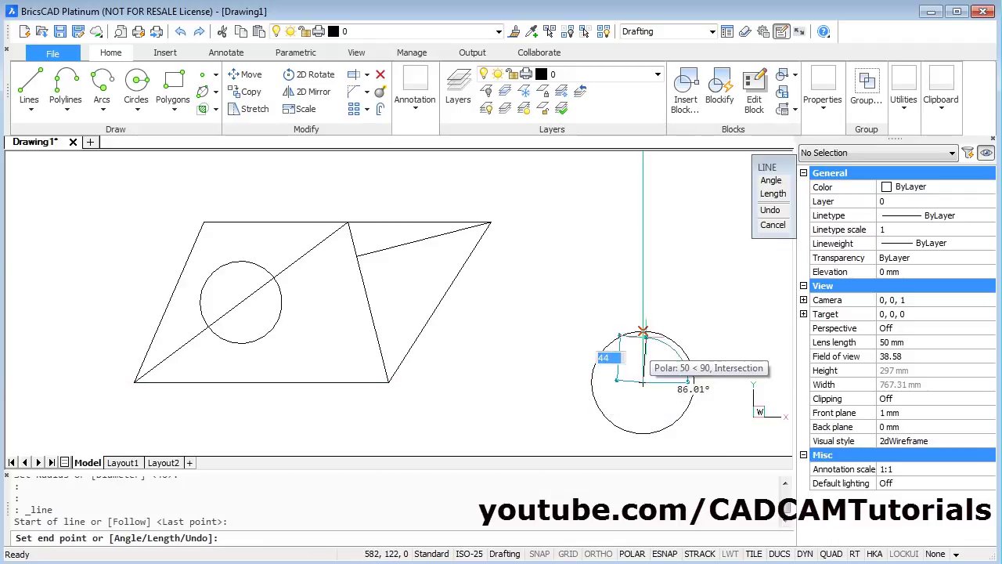
click(643, 331)
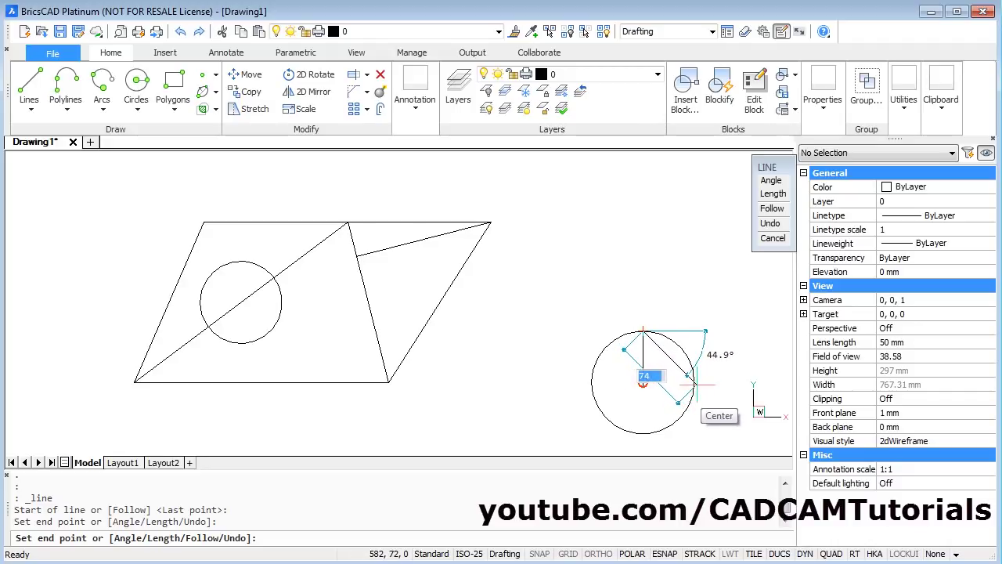
- Enable Quadrant snapping and draw a diamond through the circle's four quadrant points
shift+right_click(508, 281)
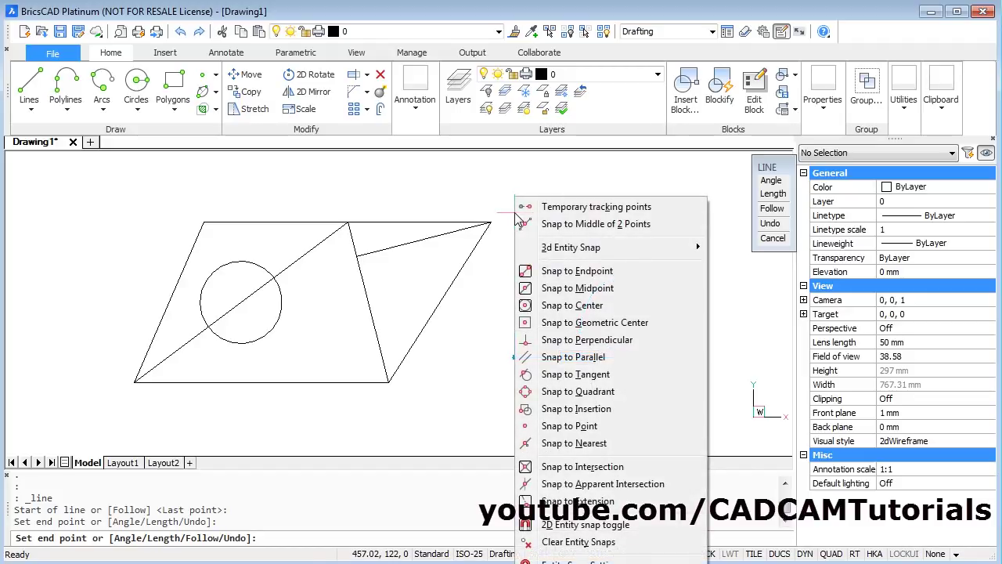
click(583, 394)
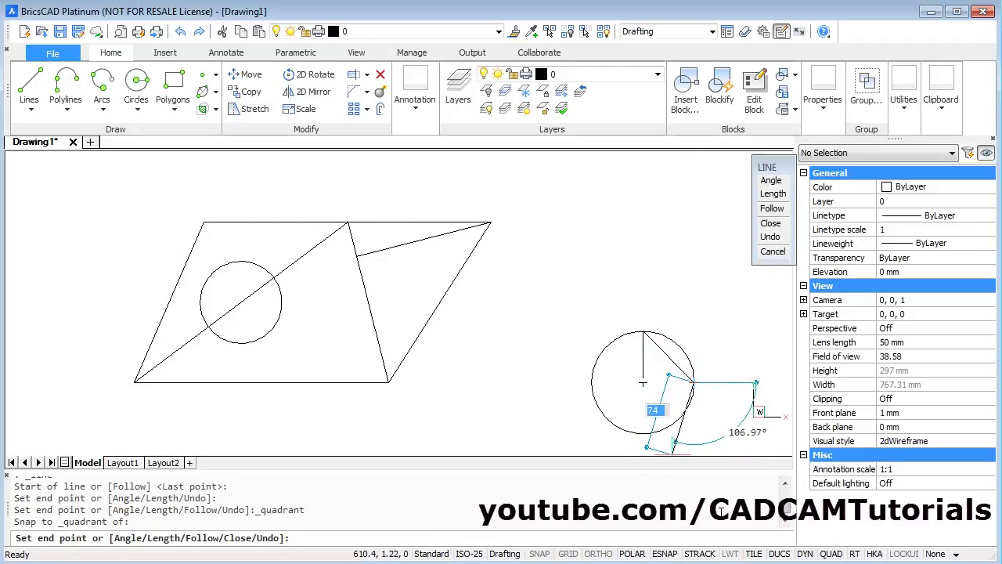
right_click(664, 552)
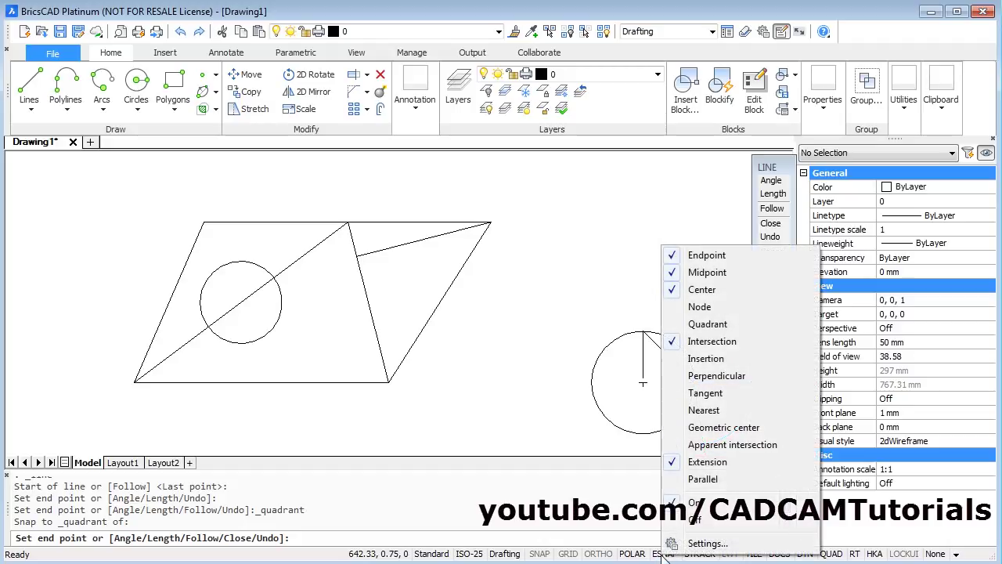
click(709, 324)
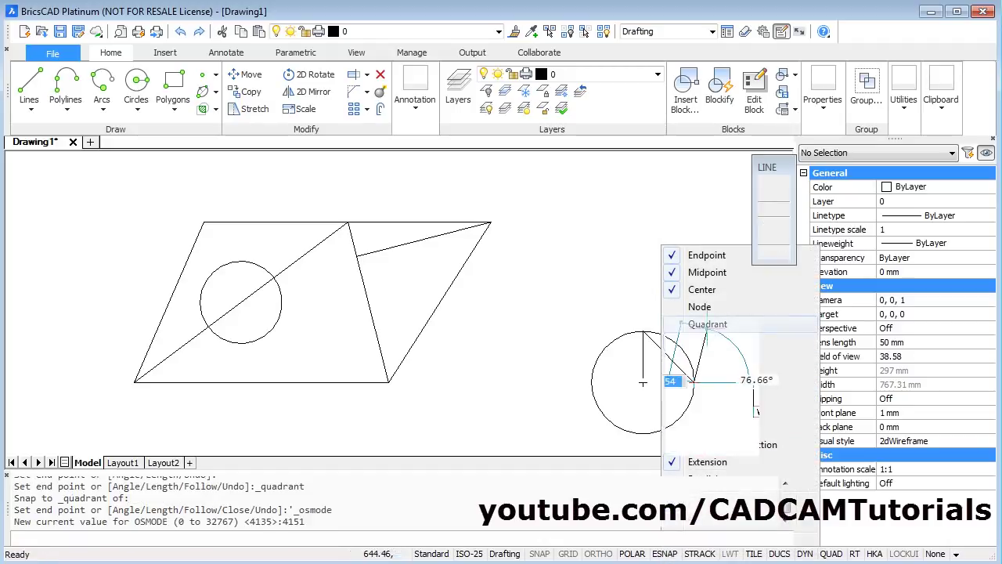
click(643, 433)
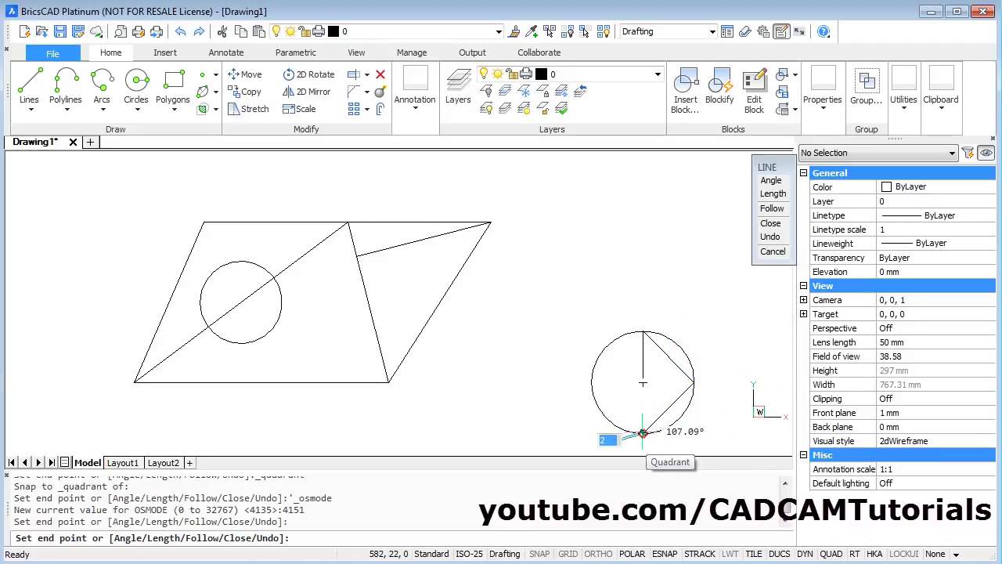
click(591, 383)
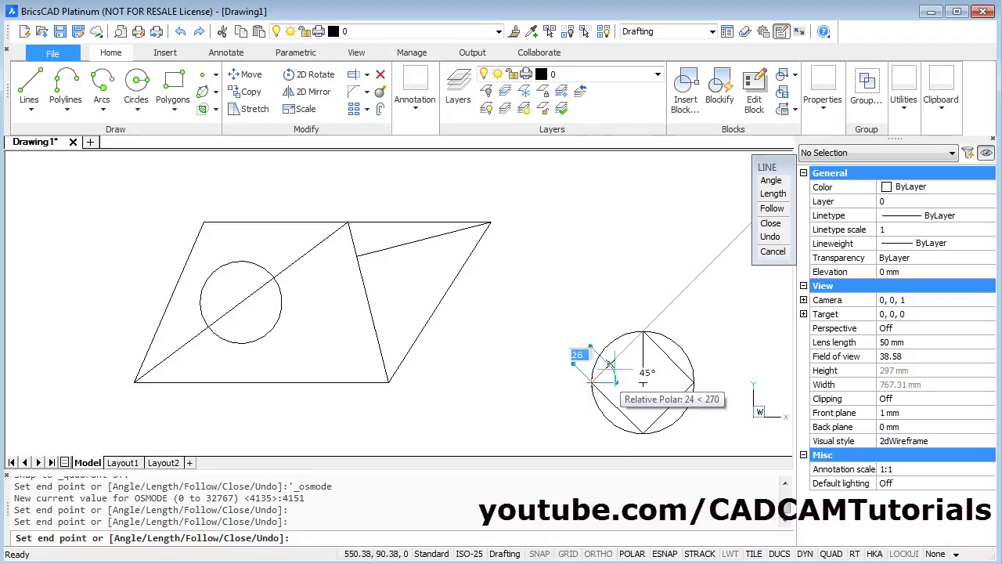
click(642, 330)
key(Return)
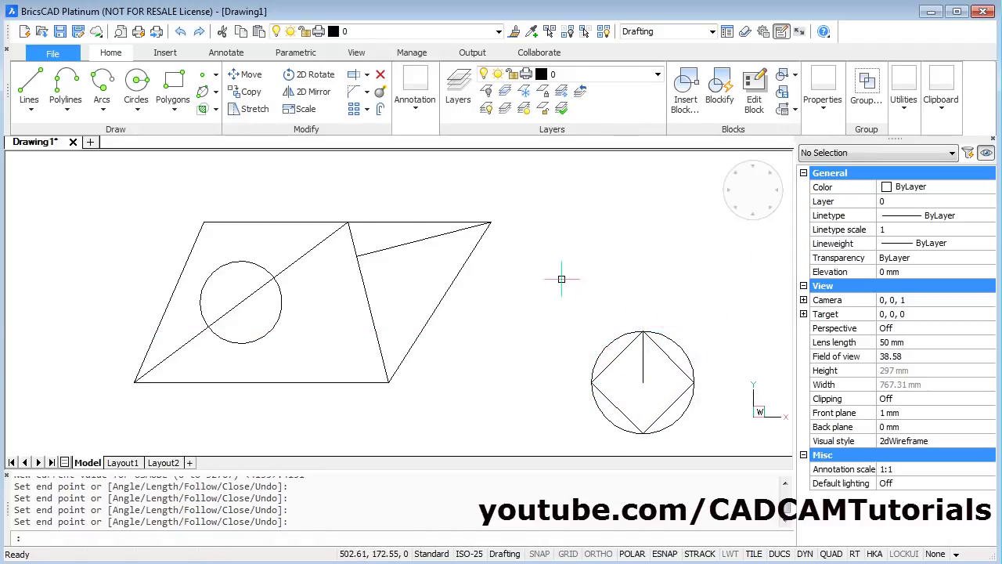
key(Return)
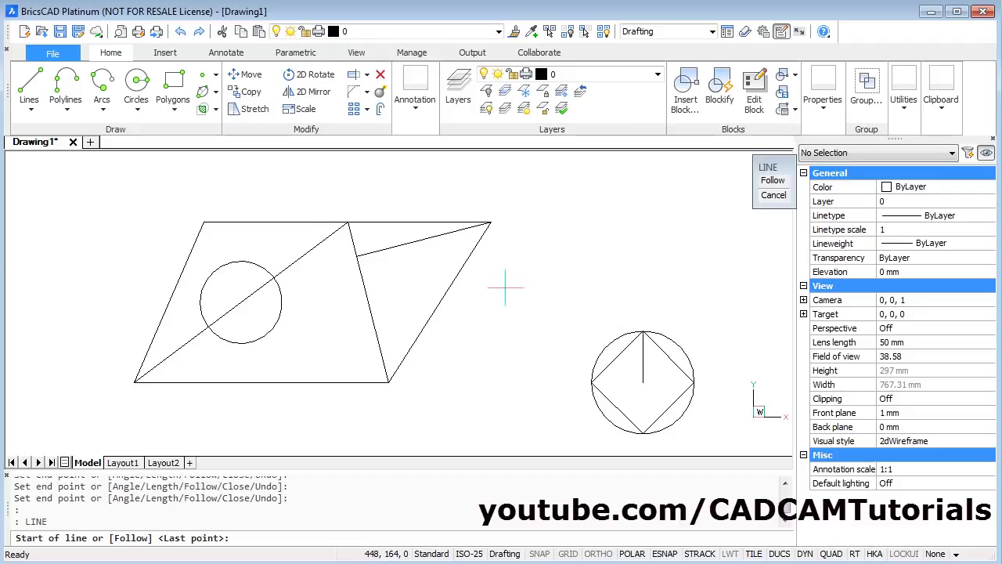
- Draw a line from the quadrilateral's lower-right corner tangent to the right-hand circle
click(388, 382)
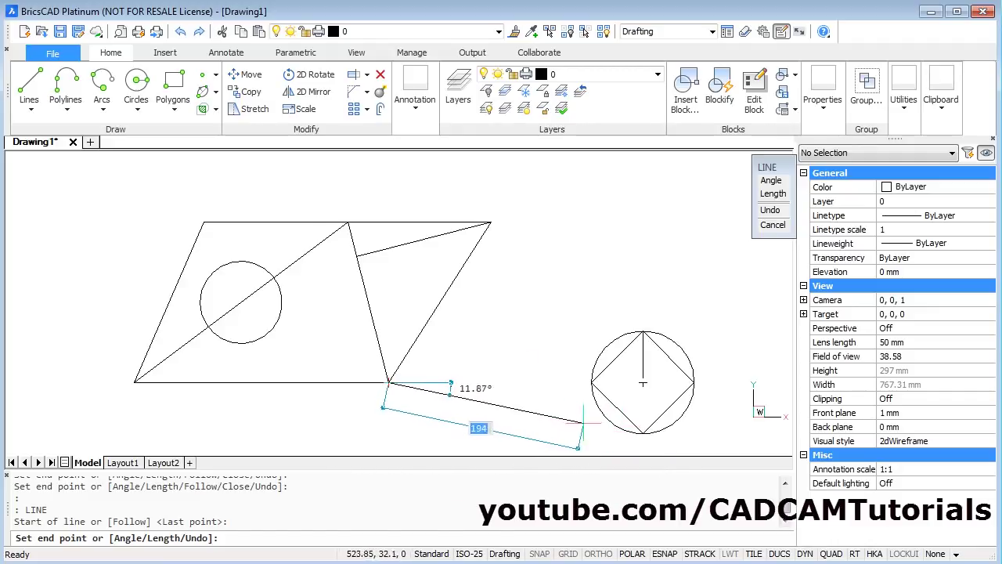
shift+right_click(548, 283)
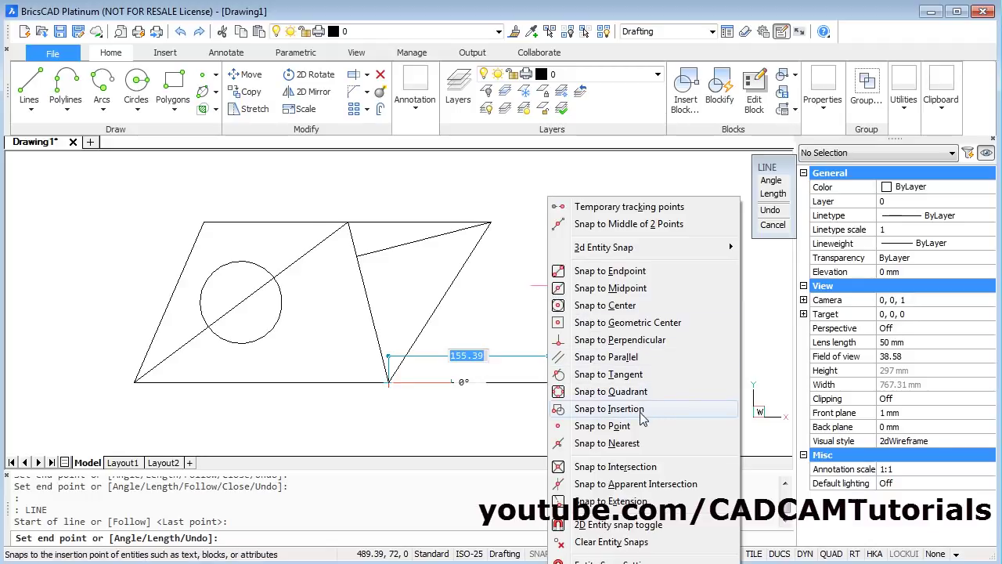
click(608, 376)
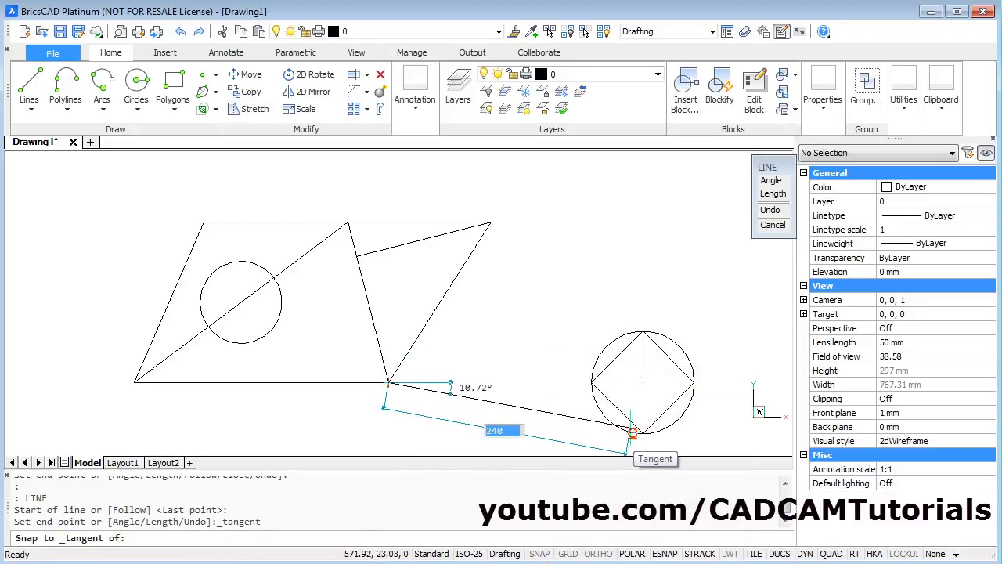
click(633, 432)
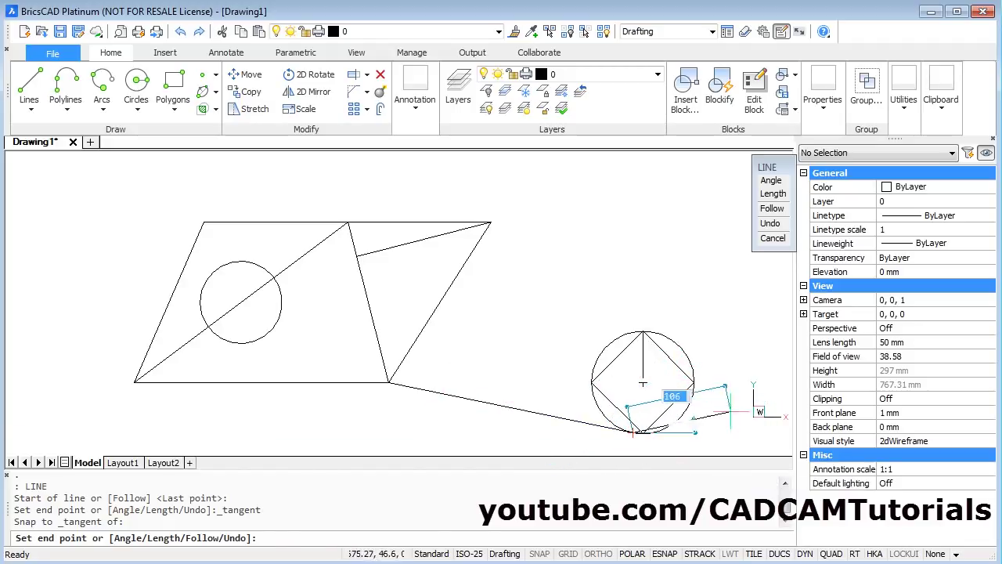
key(Return)
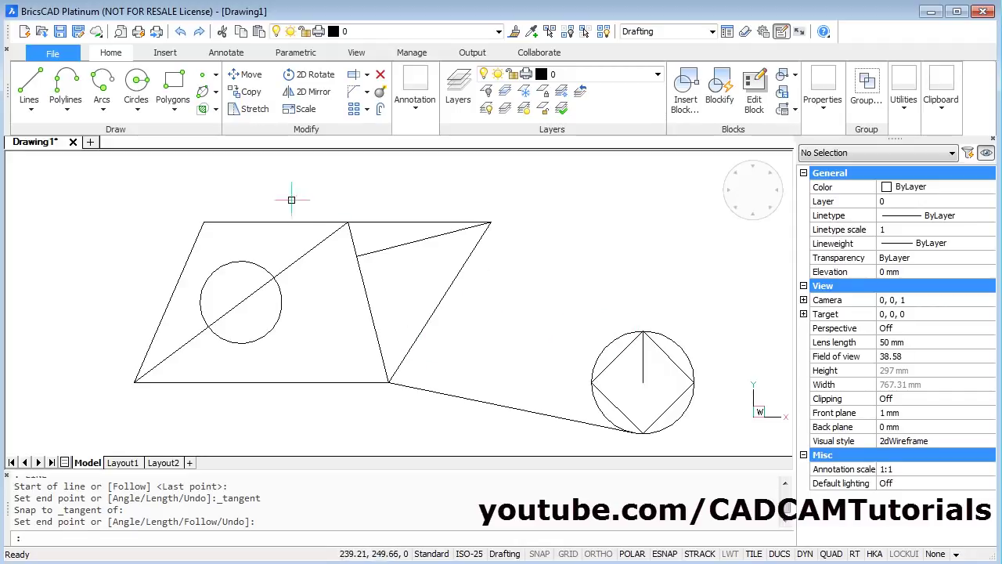
click(179, 32)
click(179, 32)
click(180, 32)
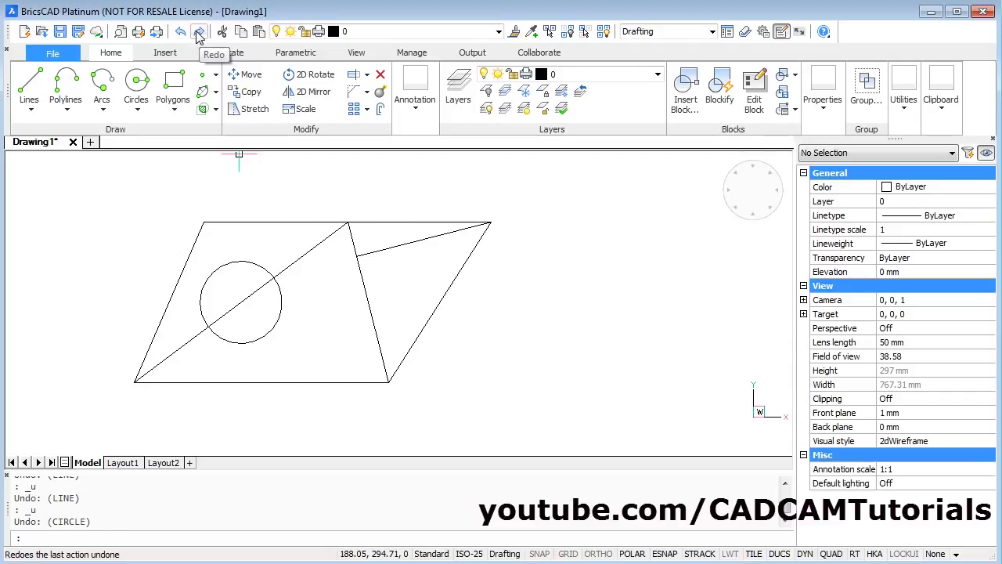
click(198, 34)
click(198, 34)
click(198, 35)
click(198, 34)
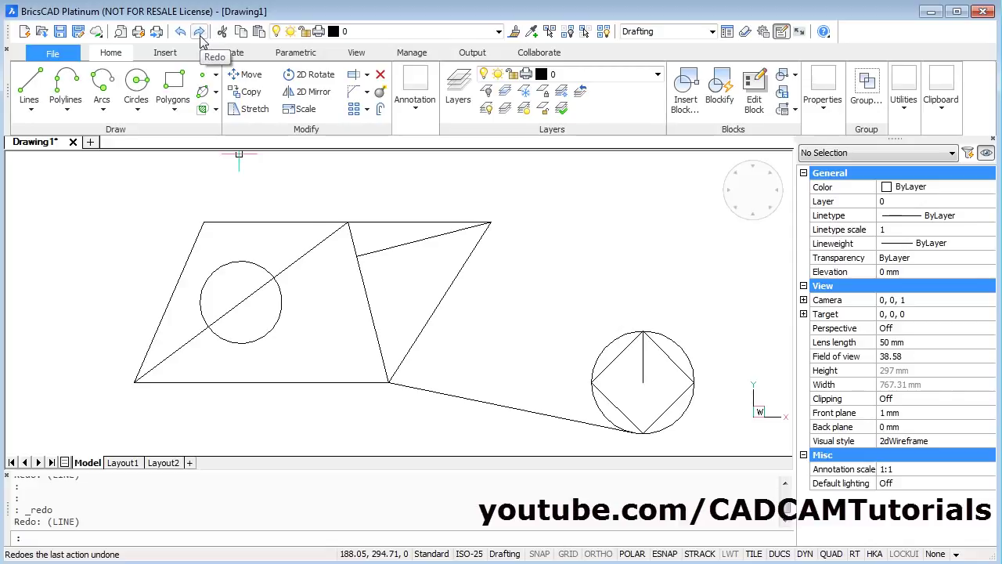
- Save the drawing under the new file name Drawing2.dwg instead of Drawing1
click(61, 34)
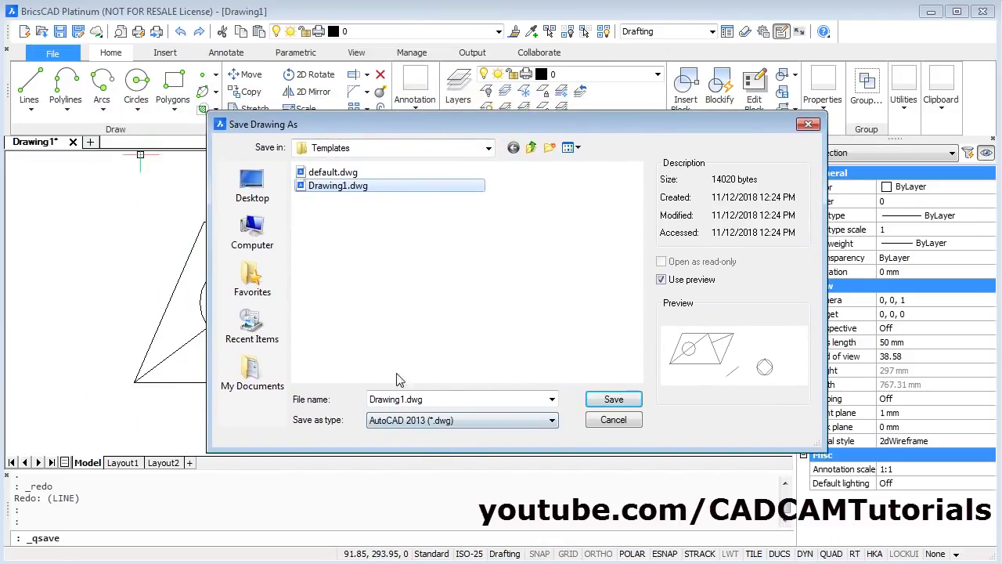
click(438, 400)
click(404, 399)
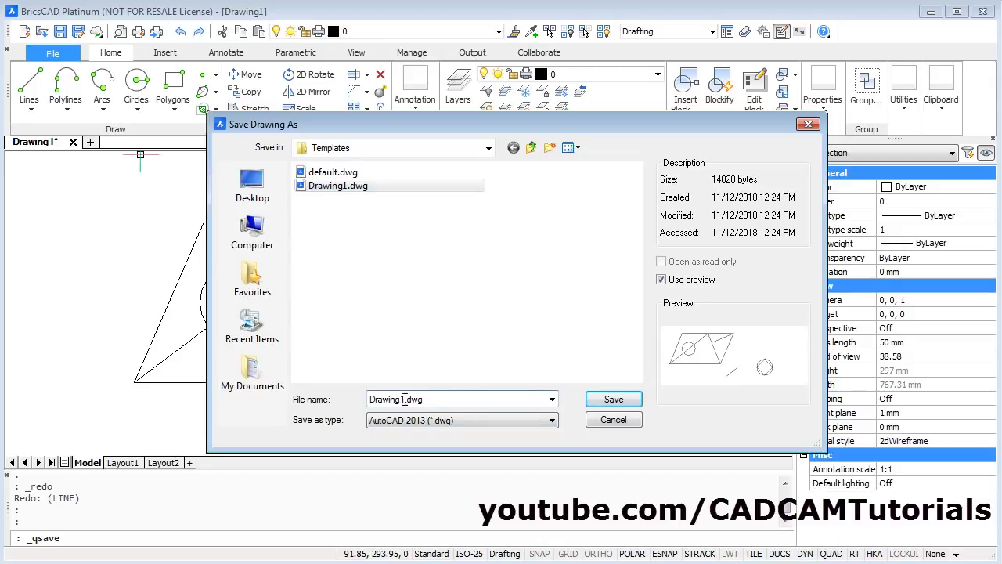
key(BackSpace)
text(2)
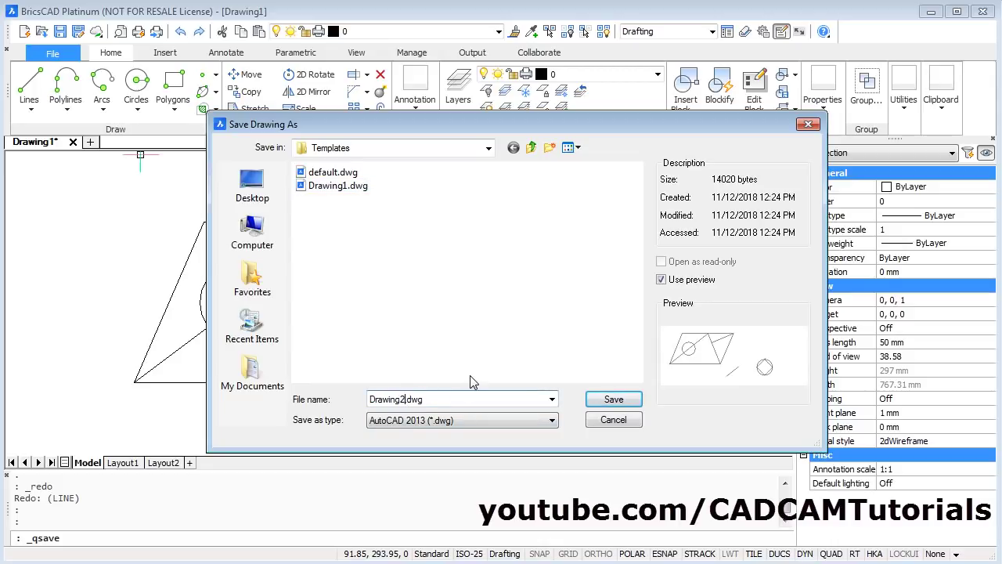
click(613, 401)
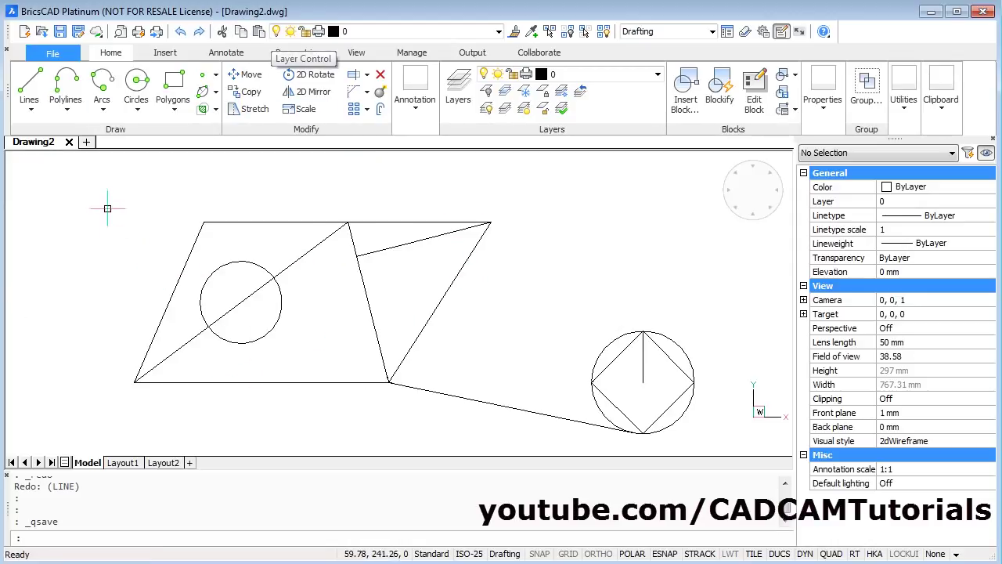
- Close the Drawing2 tab and start a new blank drawing
click(68, 142)
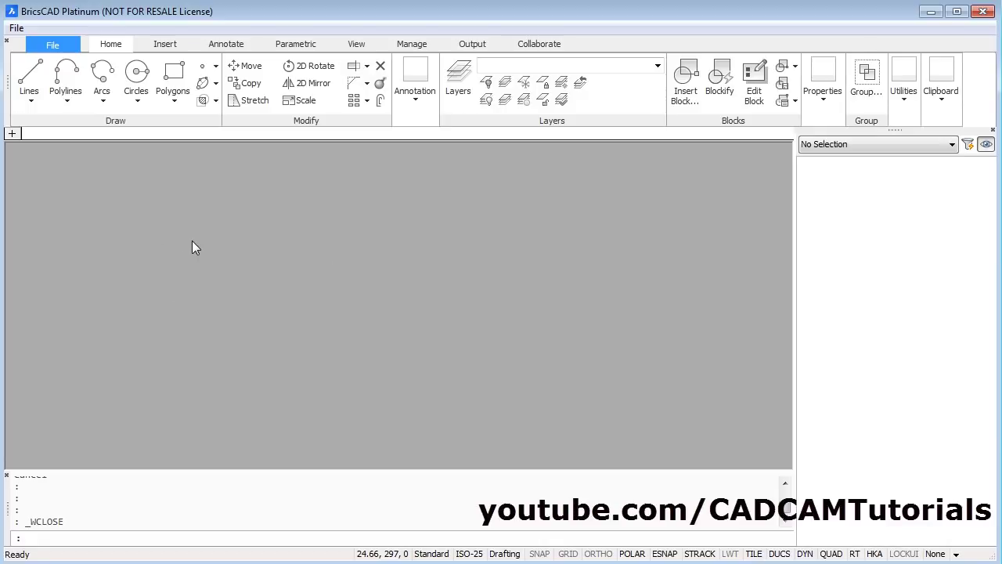
click(56, 45)
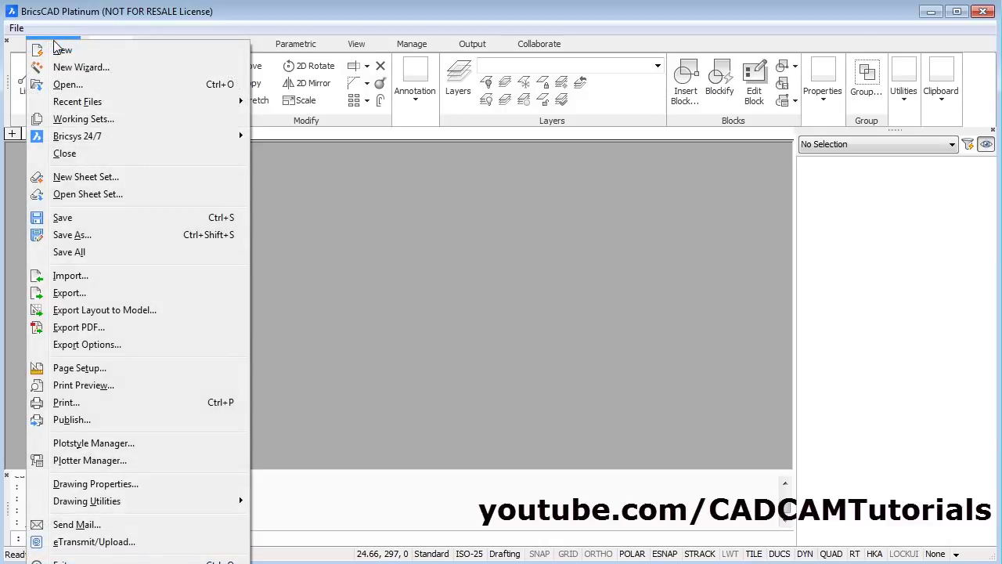
click(61, 50)
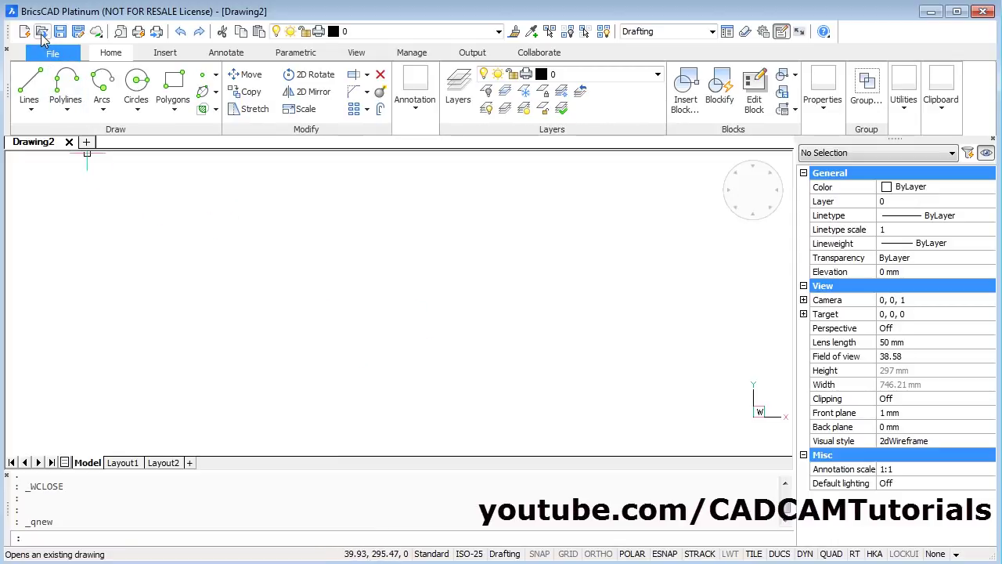
- Reopen Drawing2.dwg from the Templates folder
click(43, 32)
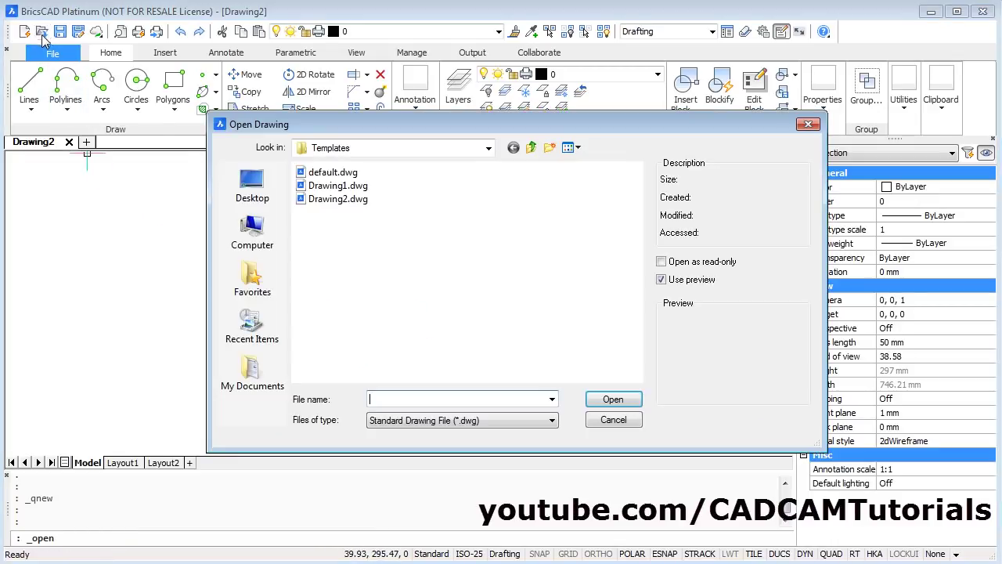
click(344, 200)
click(613, 400)
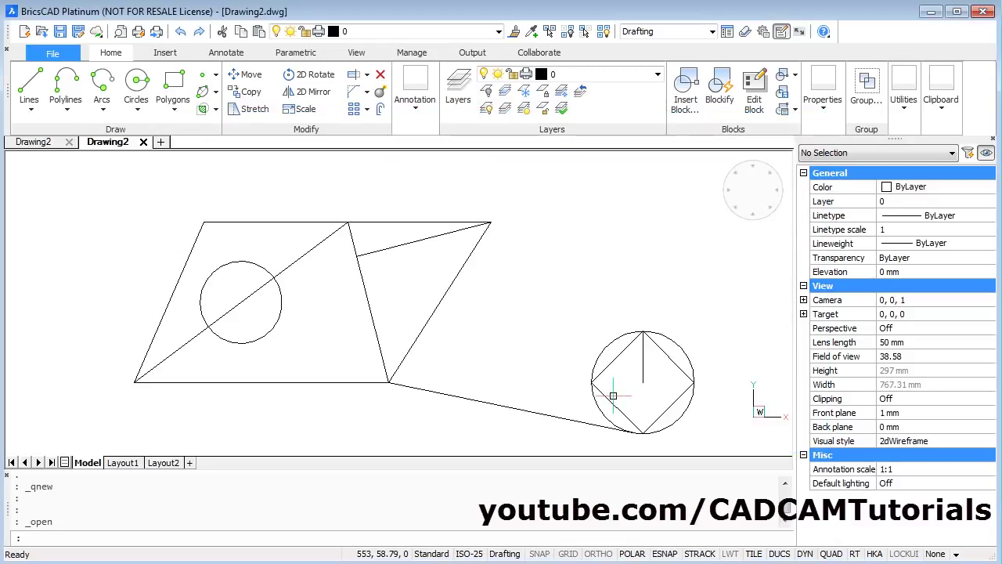